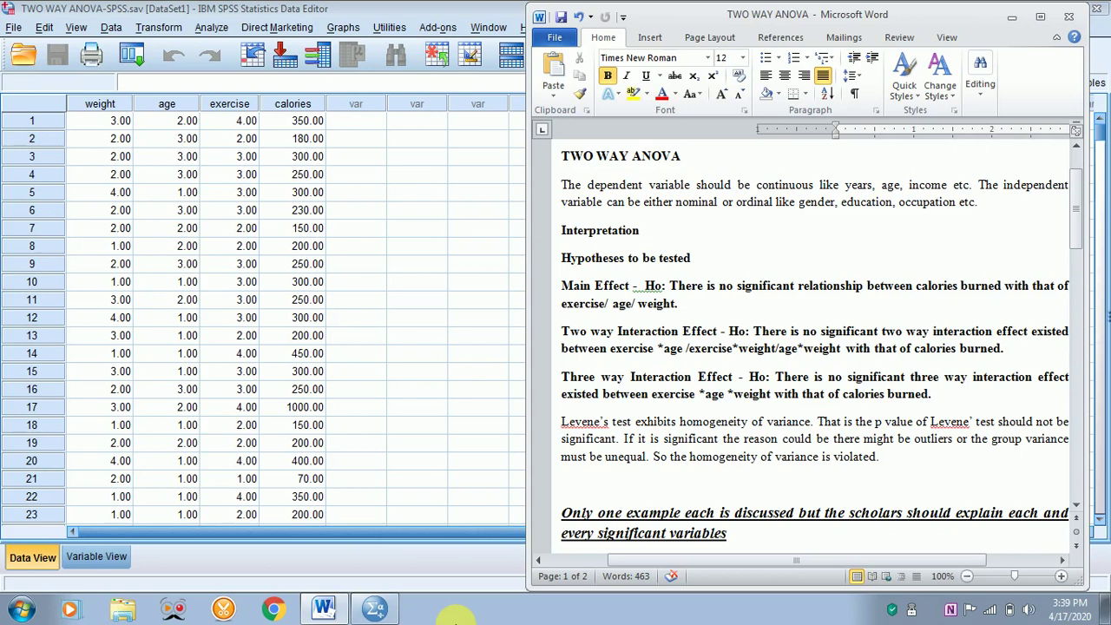
Step: Minimise the Word document and start a Univariate General Linear Model analysis with calories burned as the dependent variable
click(1009, 19)
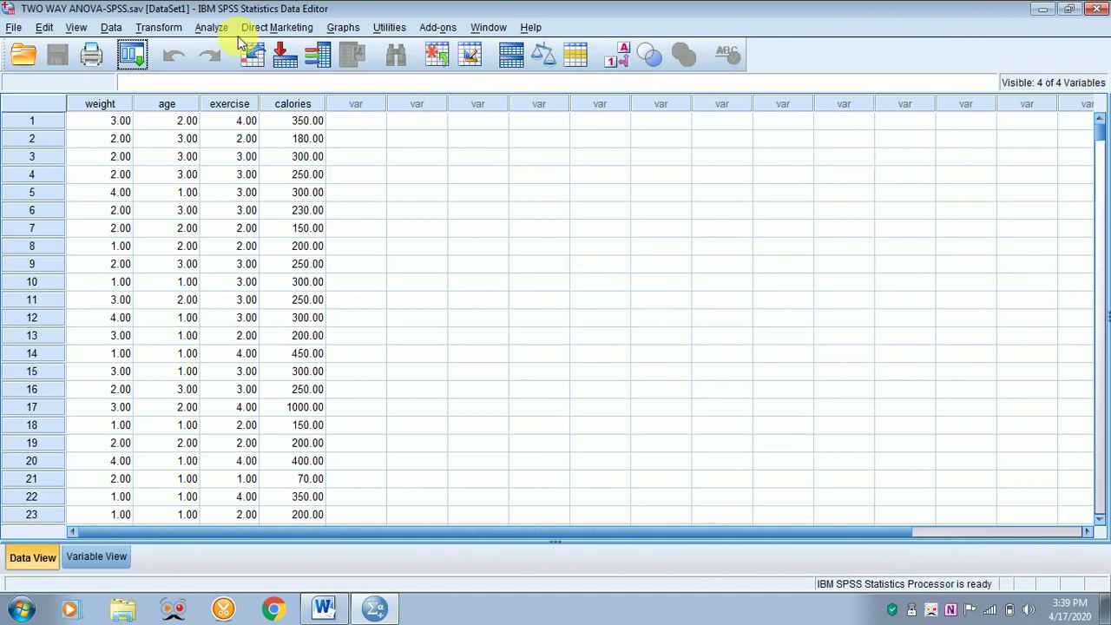
click(213, 27)
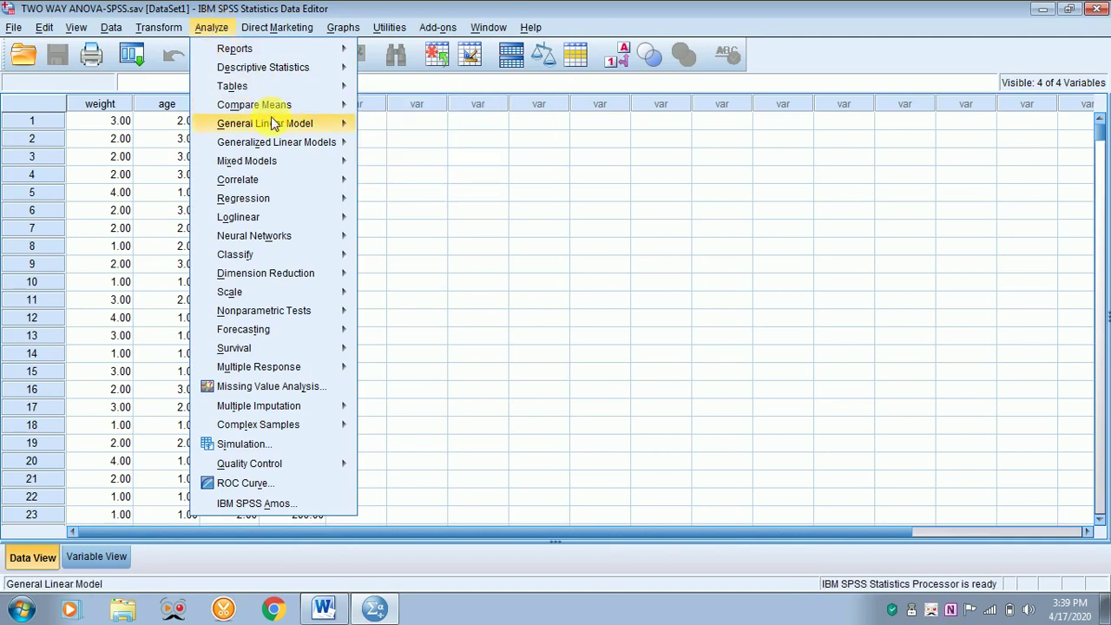
mouse_move(275, 126)
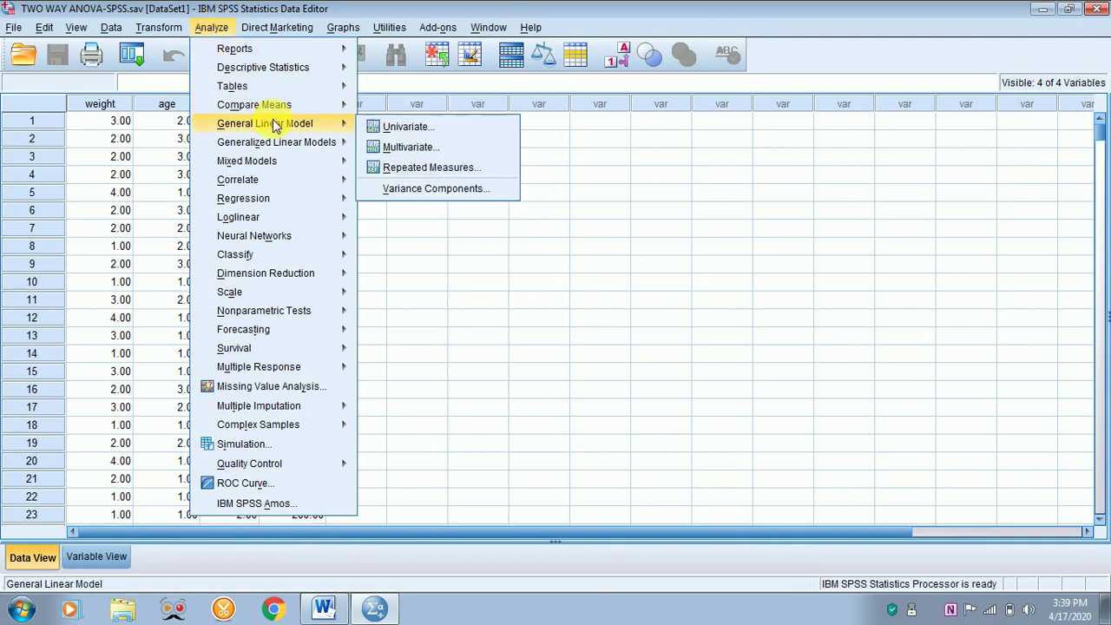
click(395, 128)
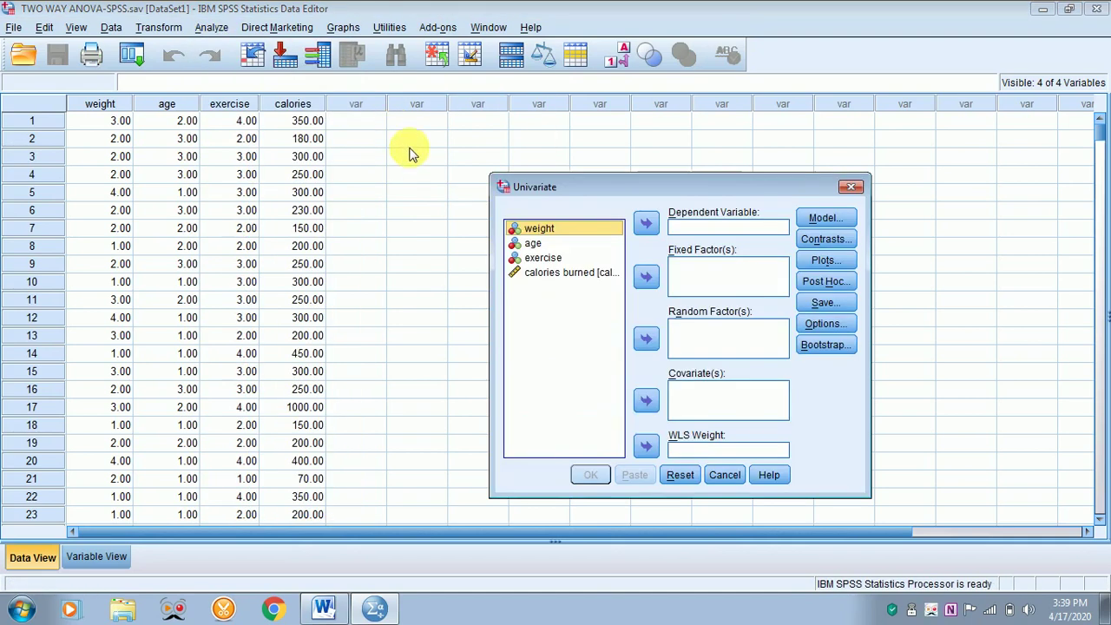
click(540, 274)
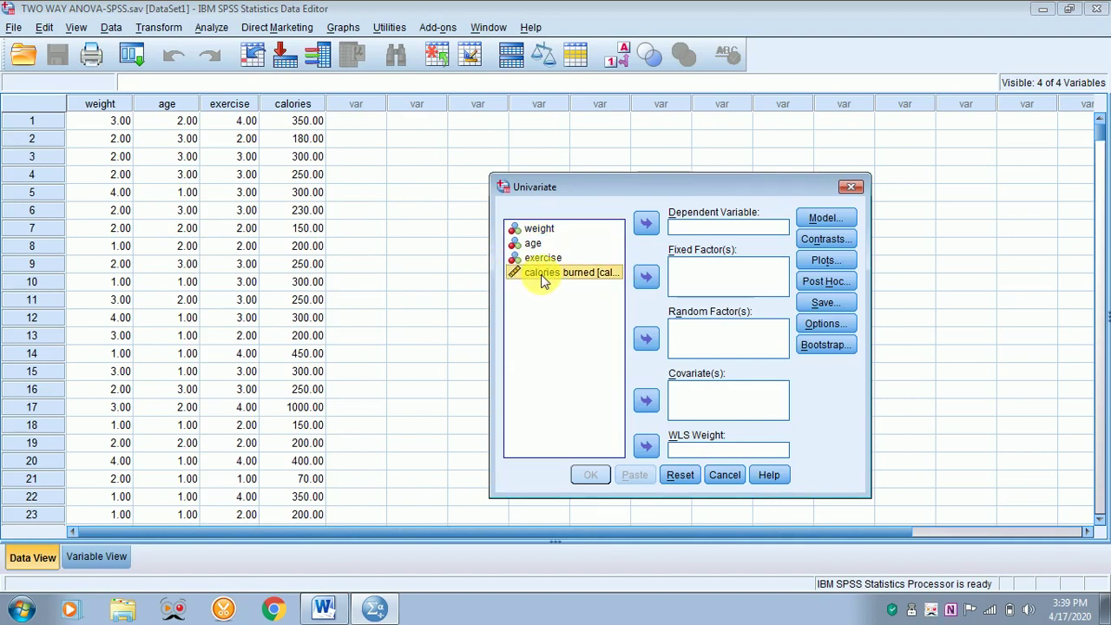
click(647, 226)
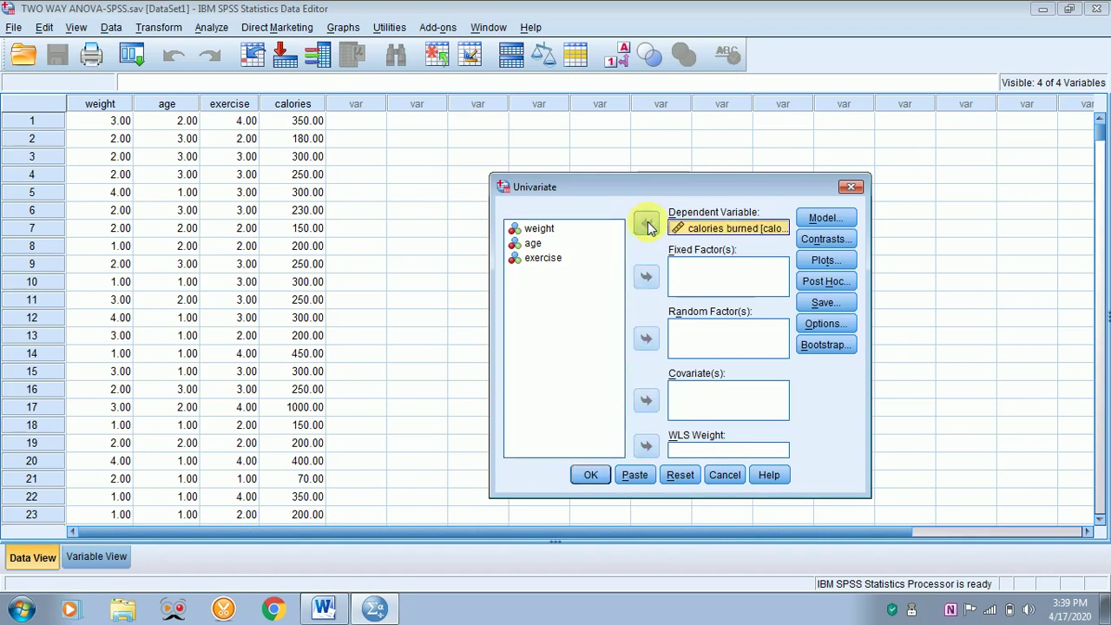
Step: Assign weight, age and exercise as the fixed factors of the univariate model
click(545, 230)
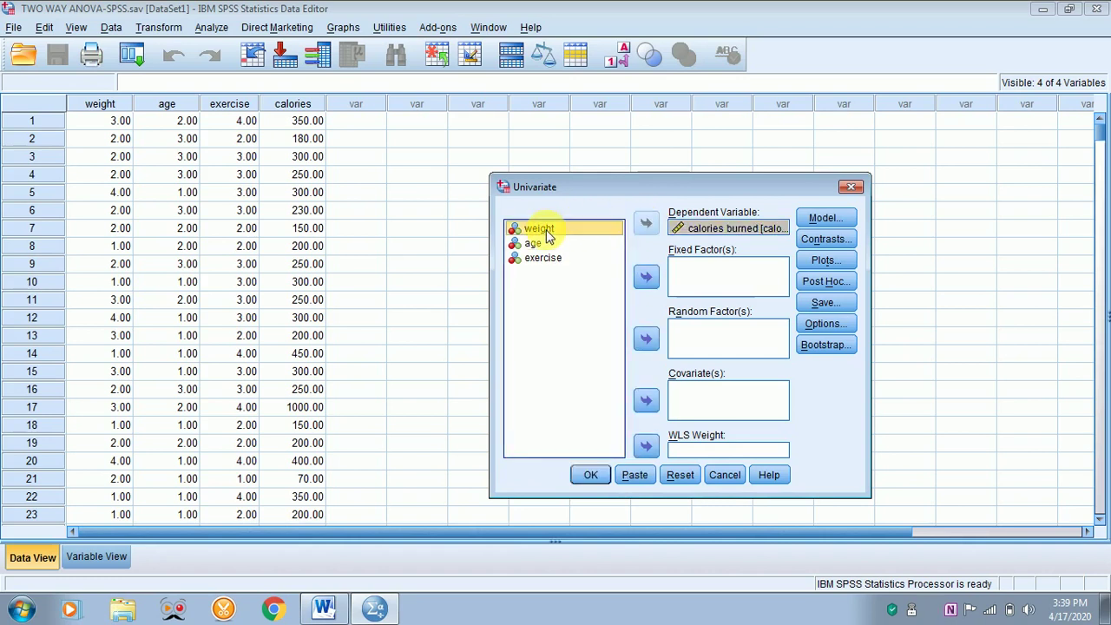
shift+click(540, 258)
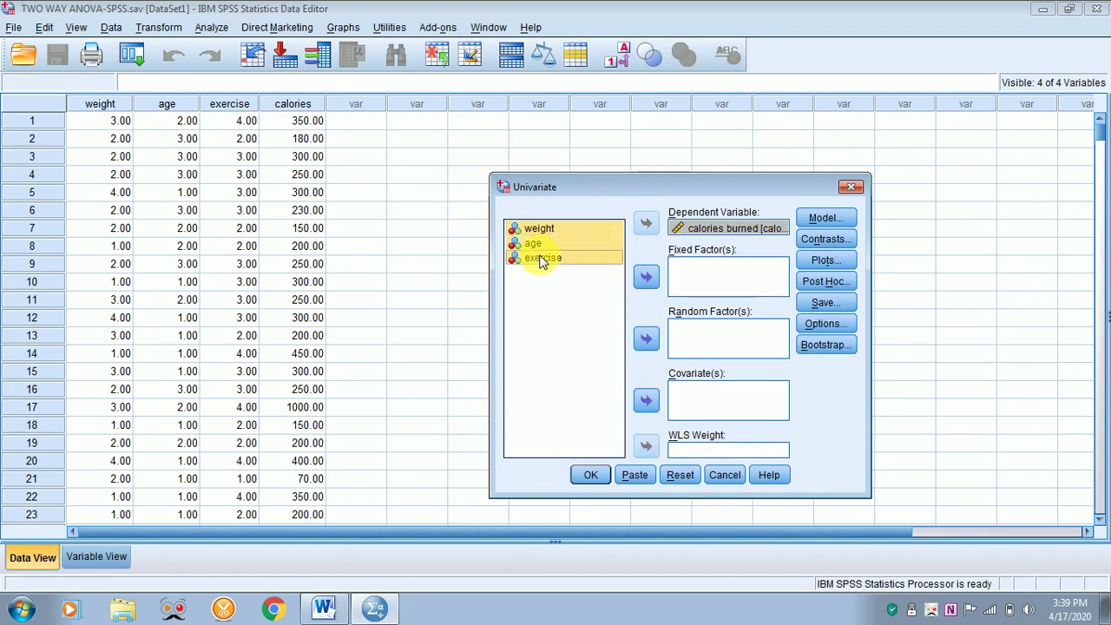
click(646, 276)
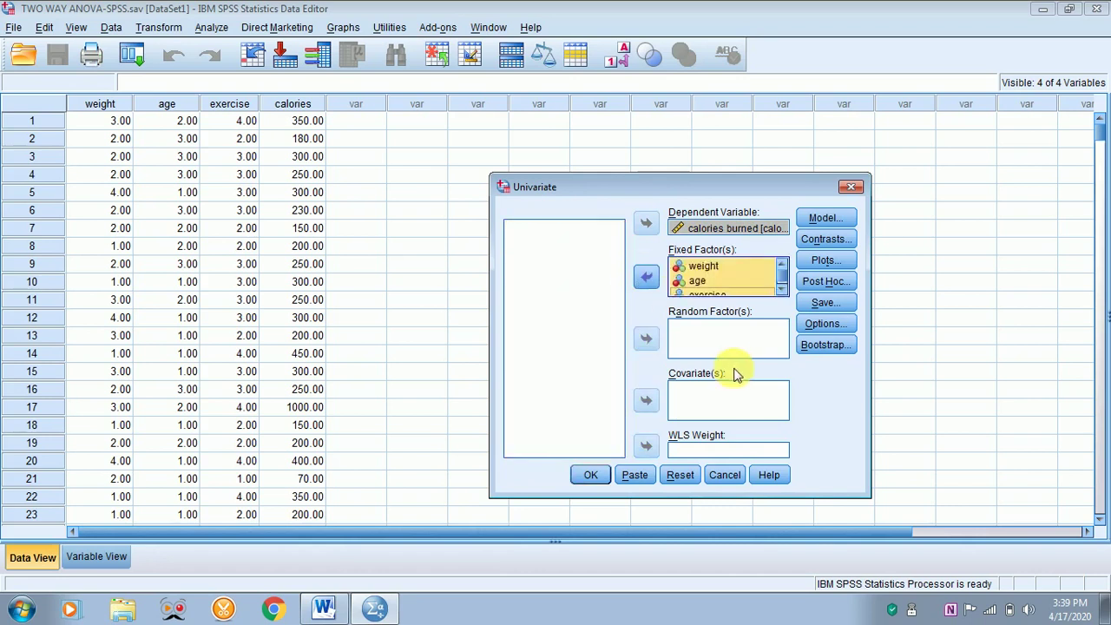
Step: Add separate profile plots for weight, age and exercise, each as the horizontal axis factor
click(824, 262)
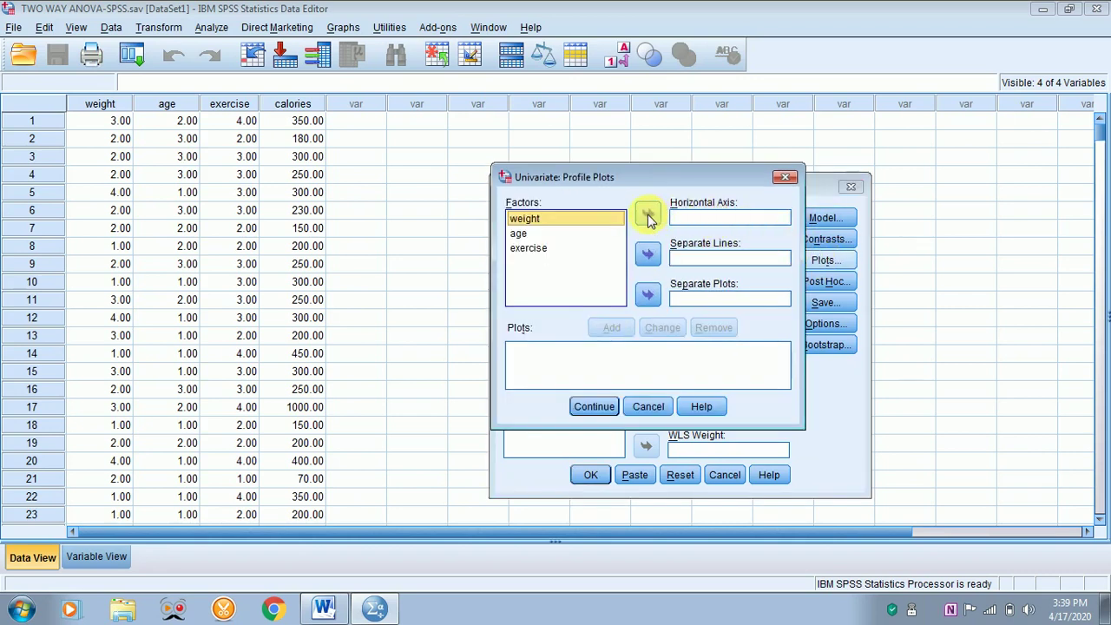
click(648, 217)
click(611, 329)
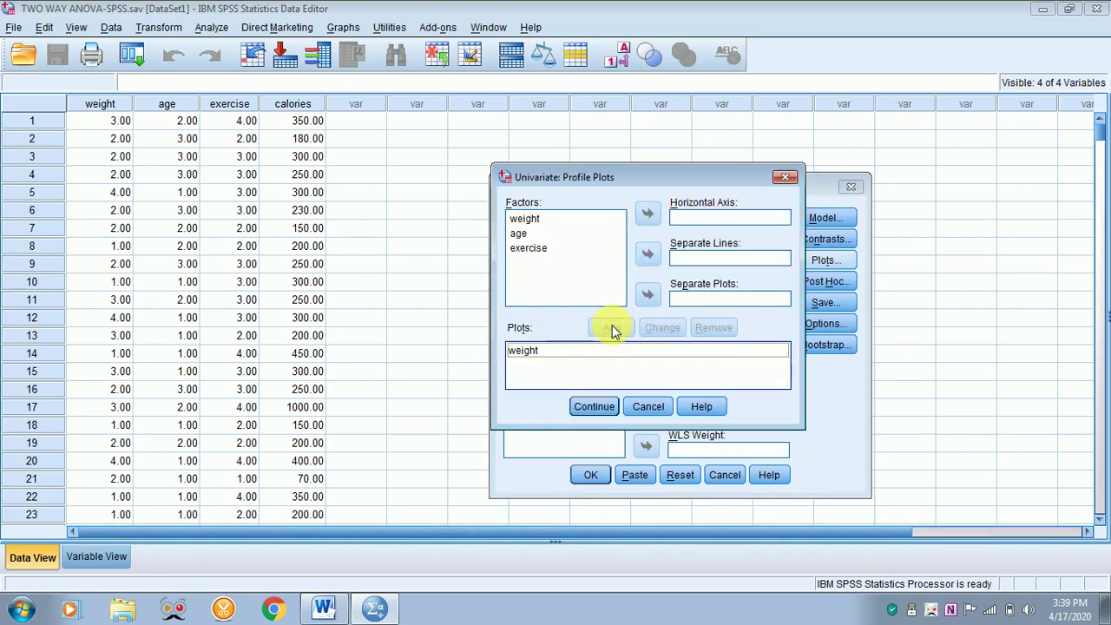
click(521, 234)
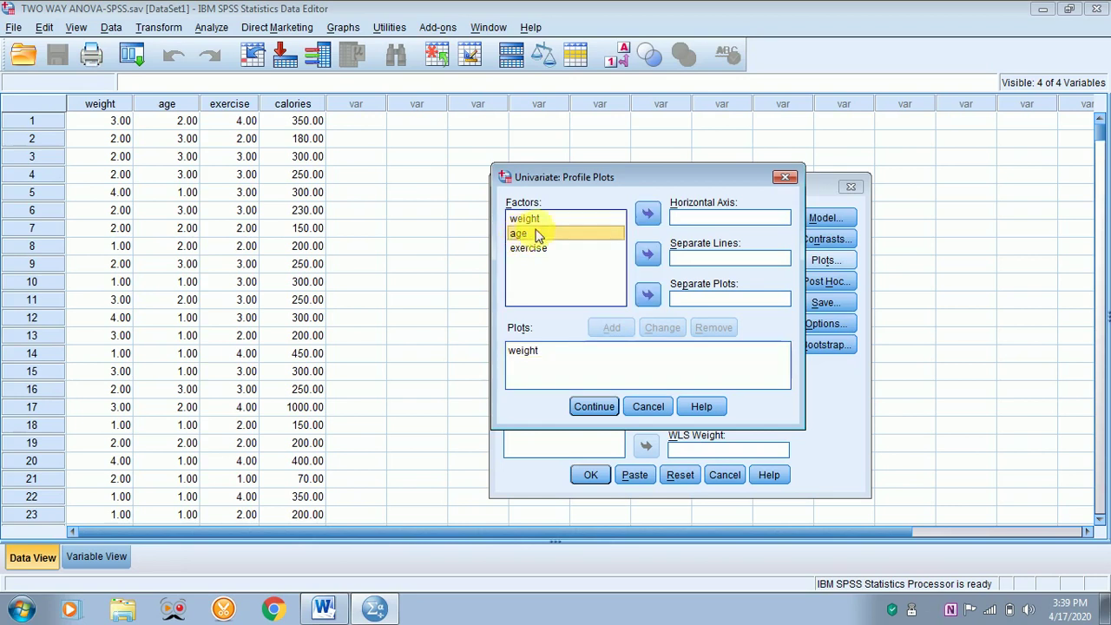
click(647, 216)
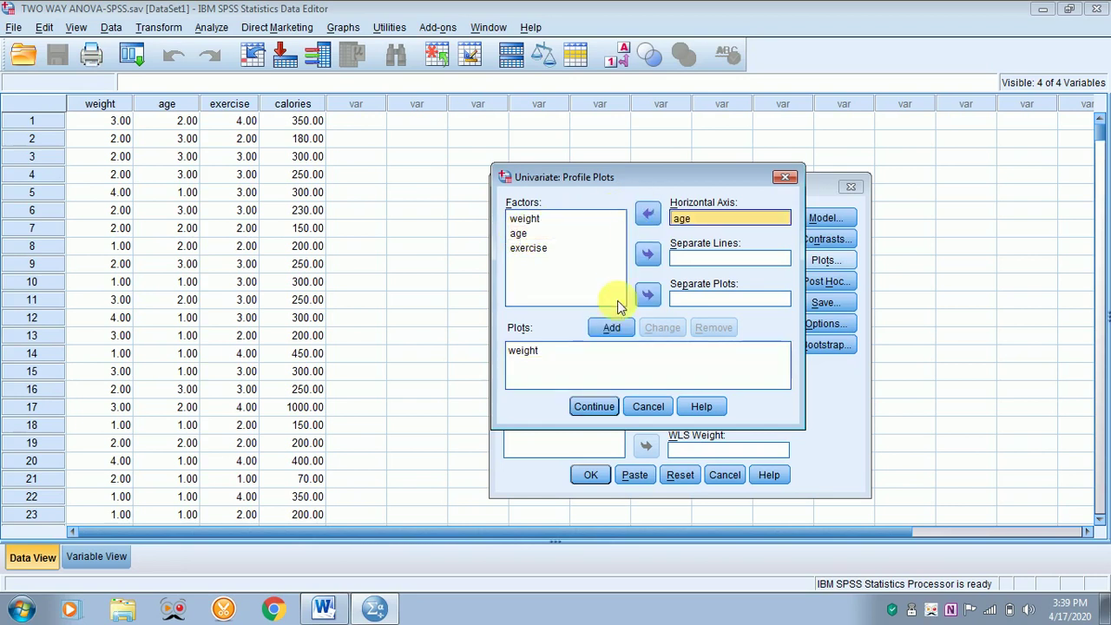
click(611, 328)
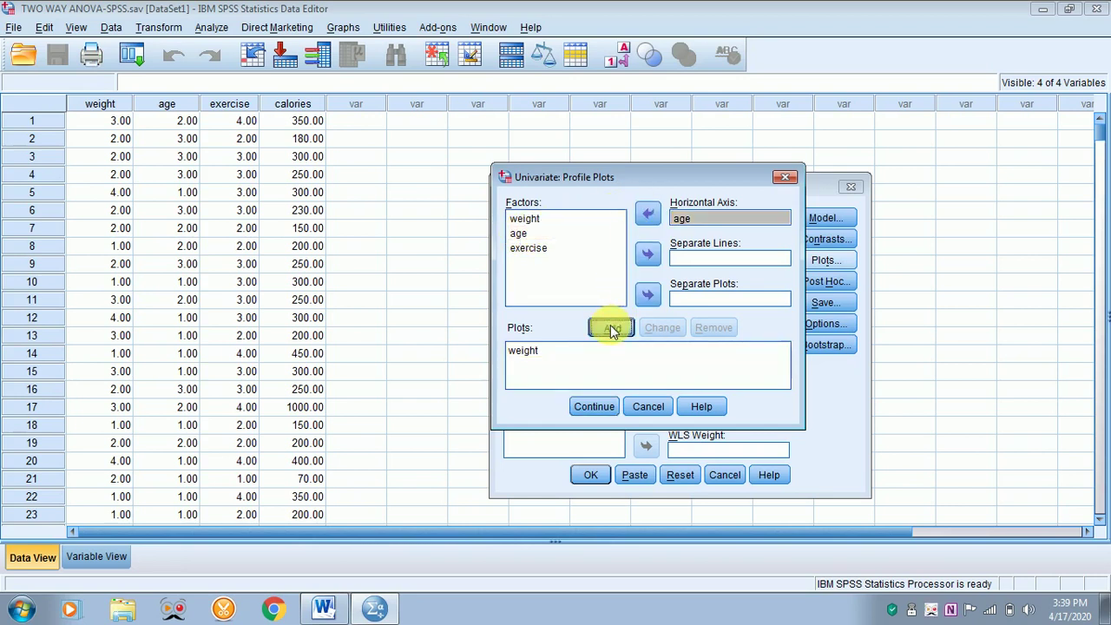
click(532, 249)
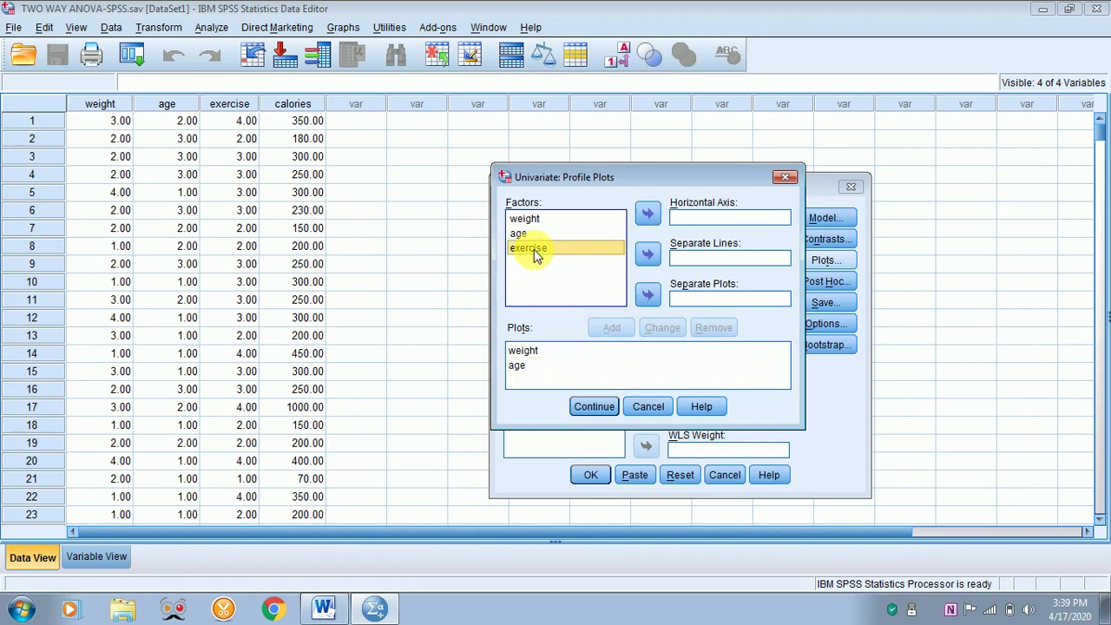
click(644, 216)
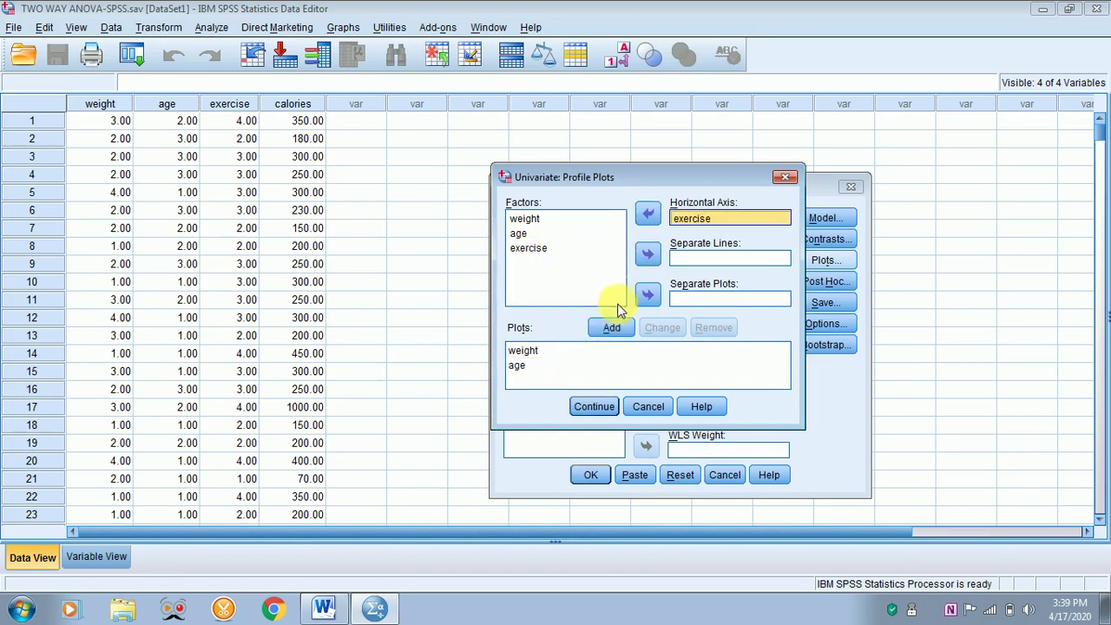
click(609, 328)
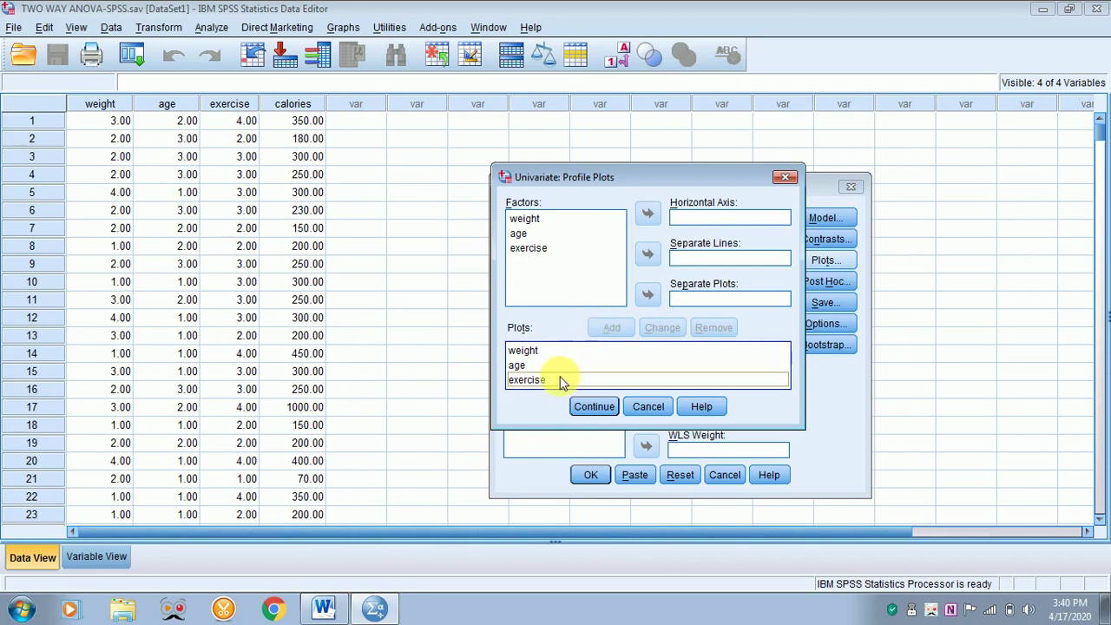
click(588, 409)
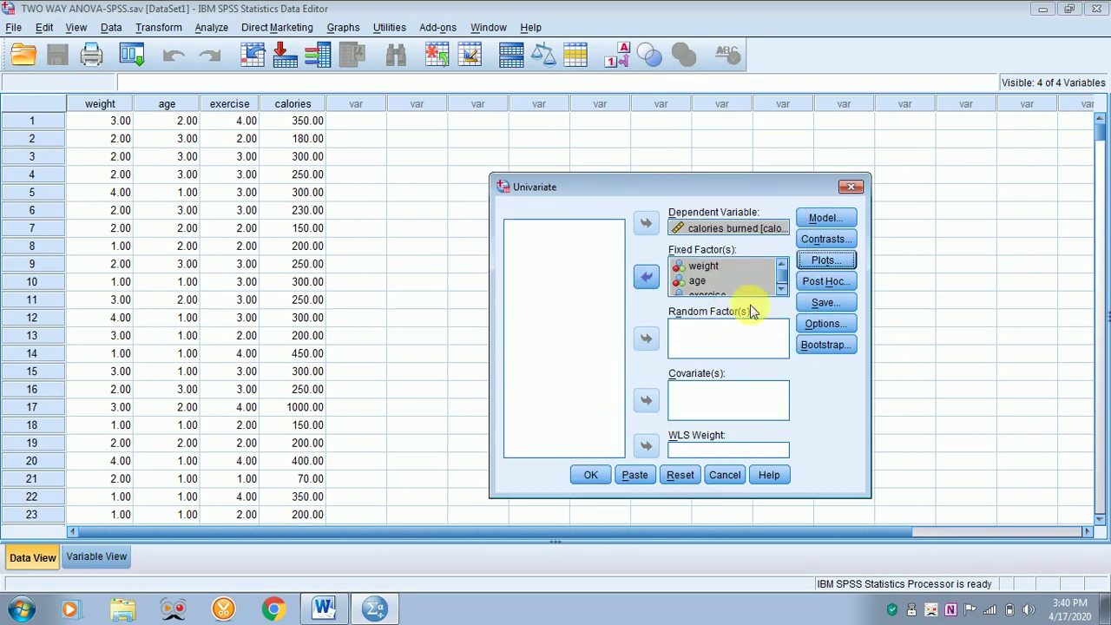
Step: Request estimated marginal means for OVERALL and all factors and interactions, comparing main effects with the Bonferroni confidence interval adjustment
click(807, 283)
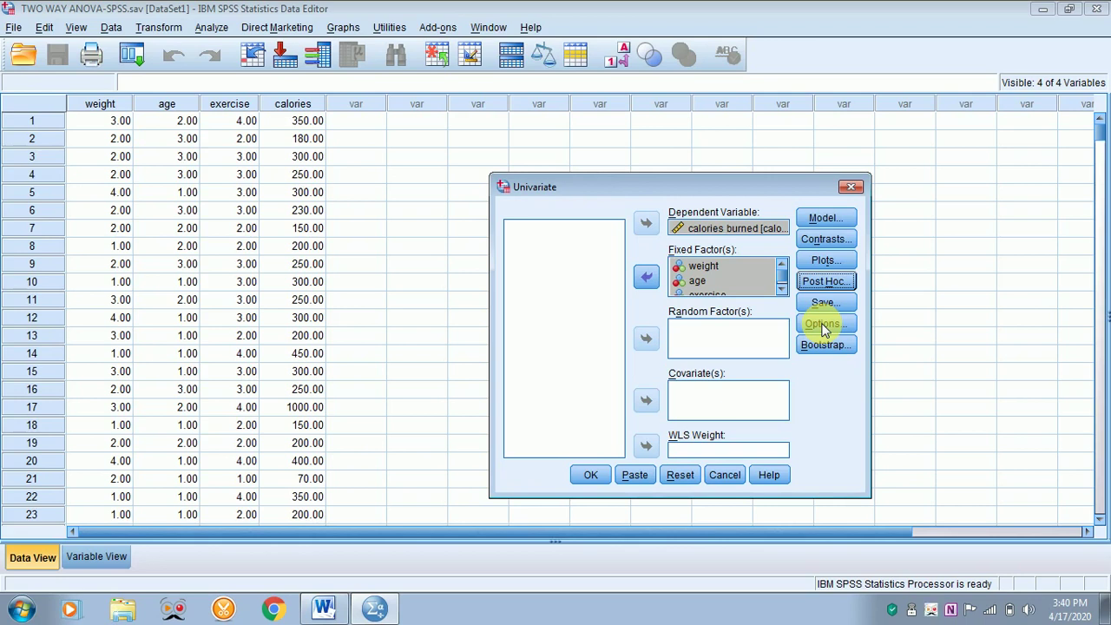
click(822, 326)
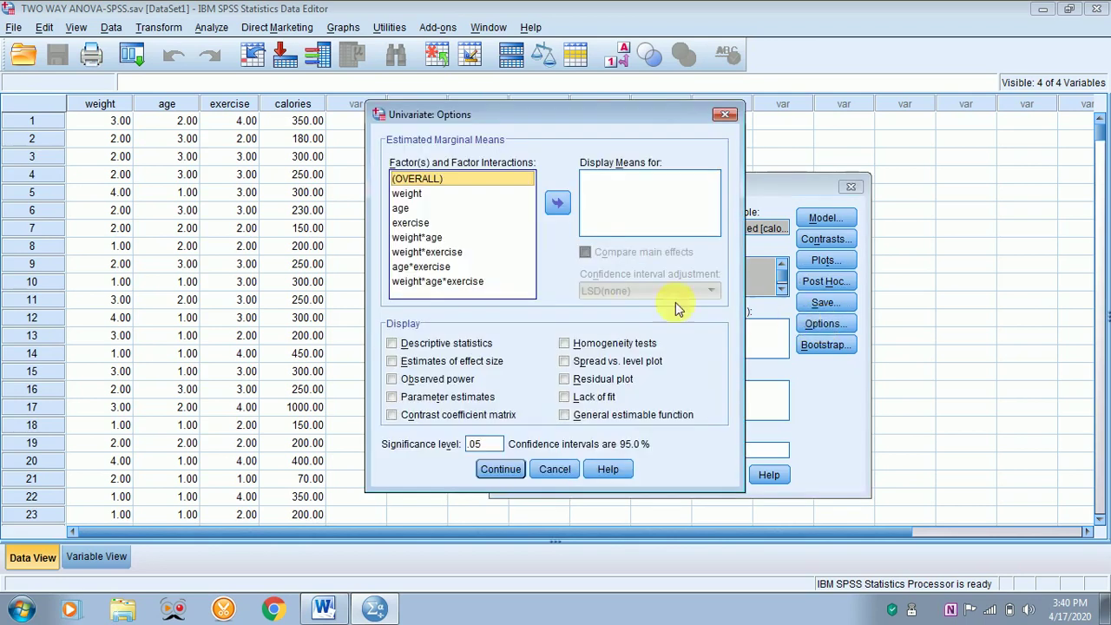
shift+click(454, 281)
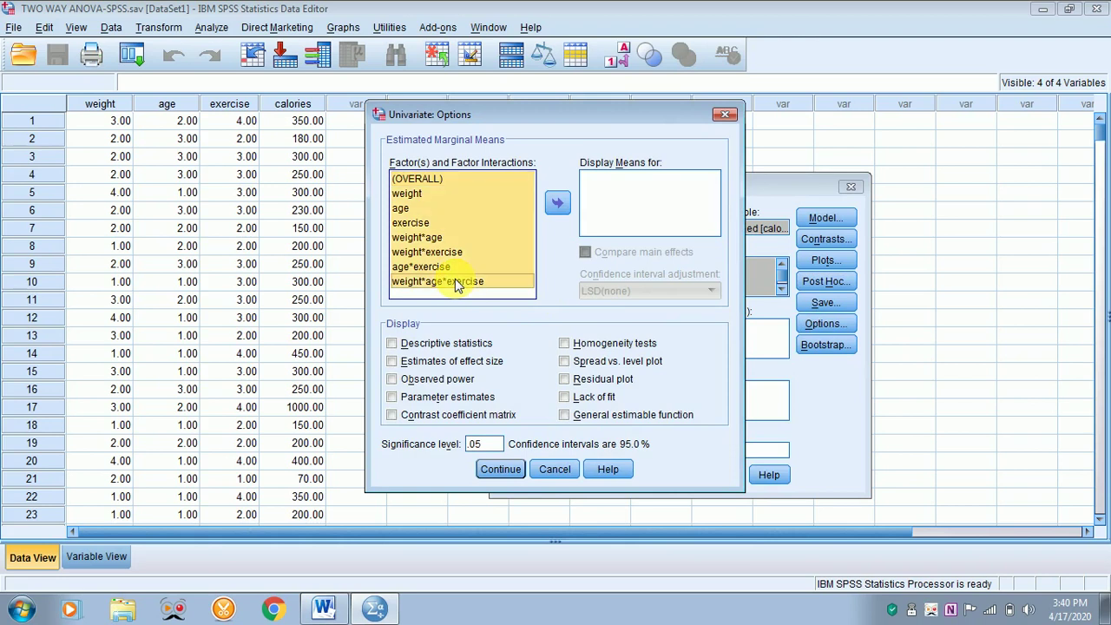
click(556, 205)
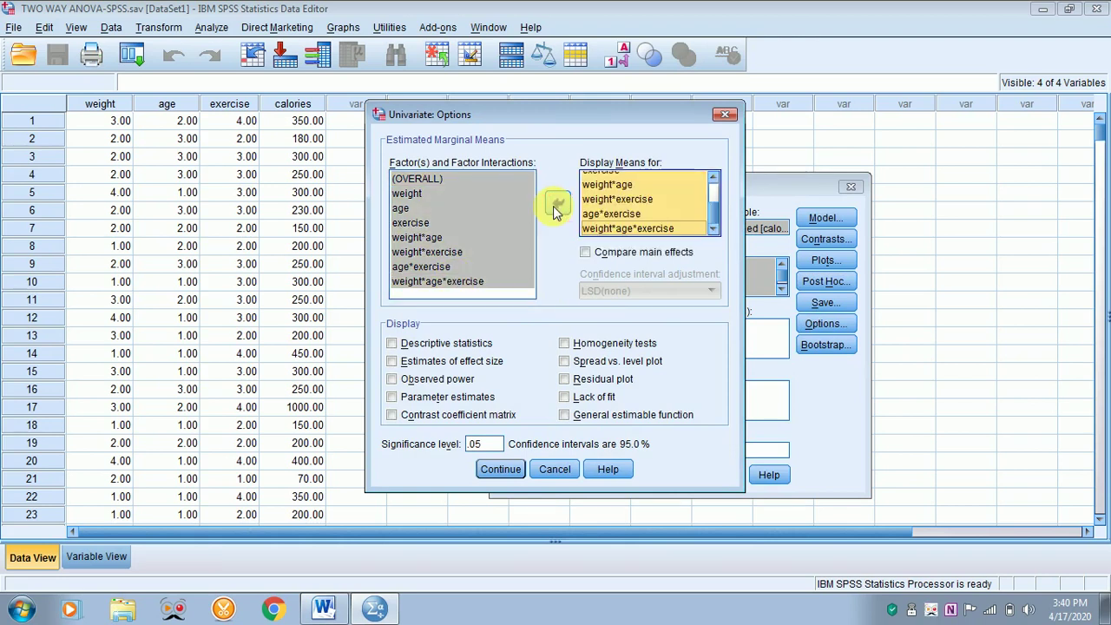
click(586, 252)
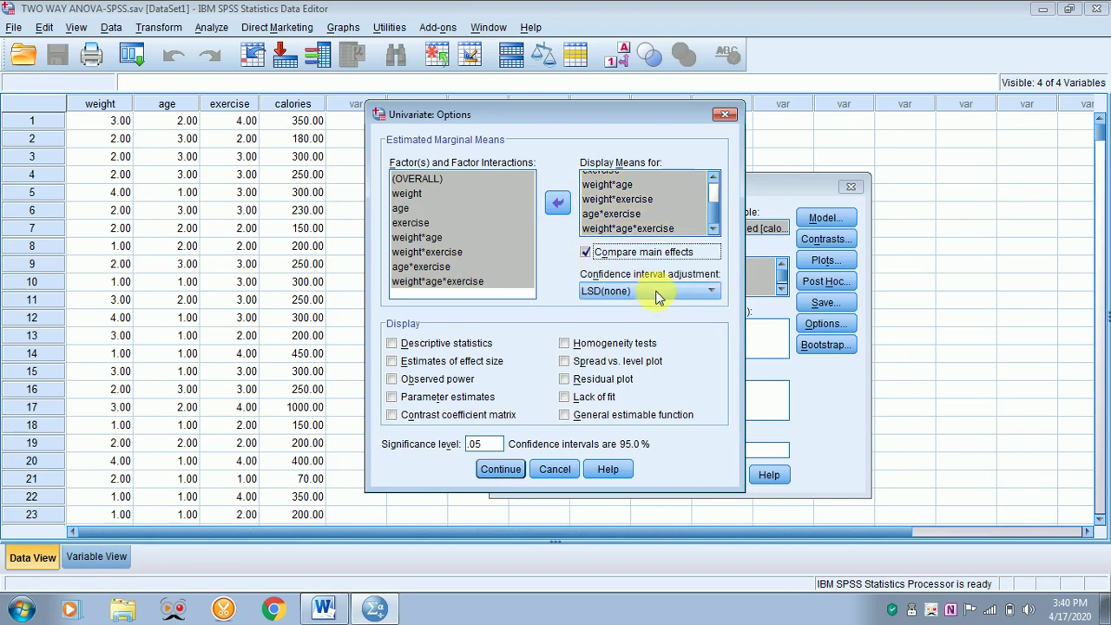
click(658, 297)
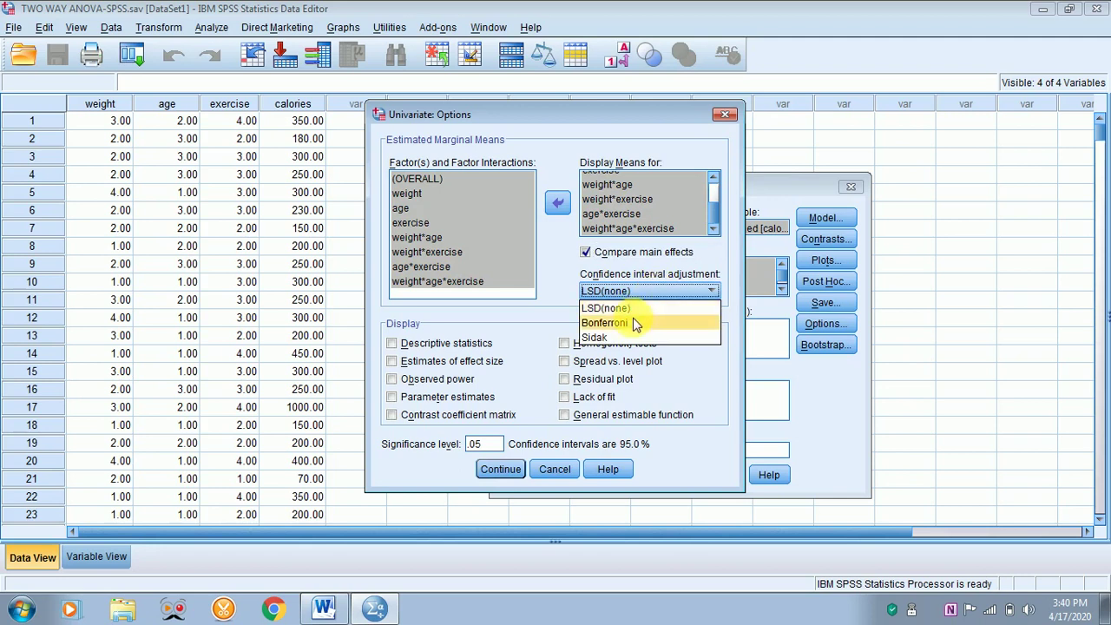
click(633, 323)
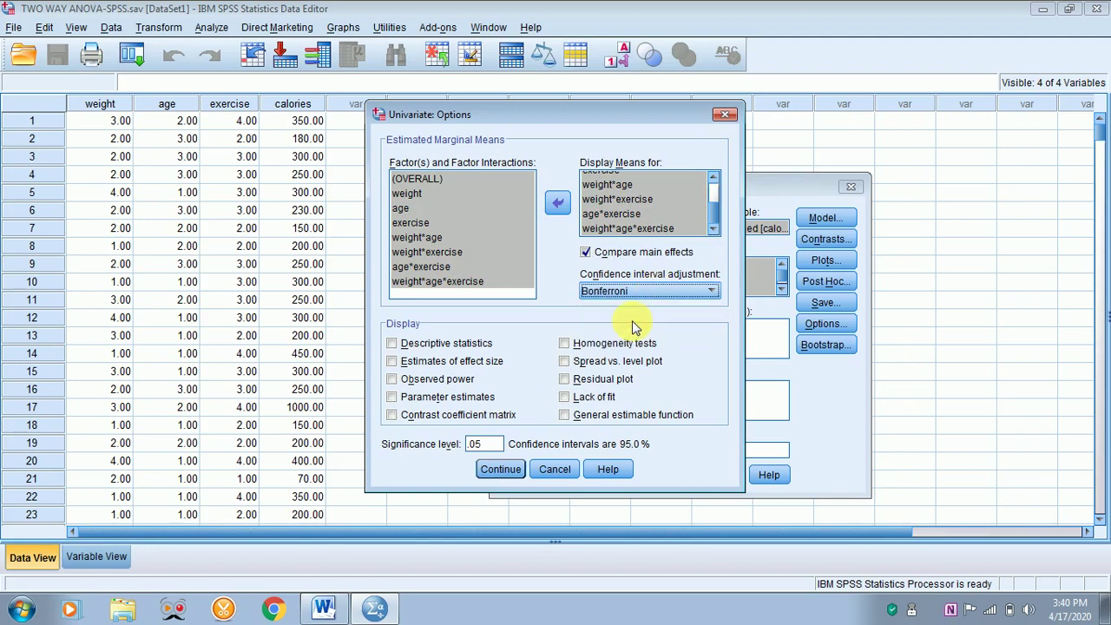
Step: Include descriptive statistics, estimates of effect size and homogeneity tests in the output, and run the univariate analysis
click(392, 344)
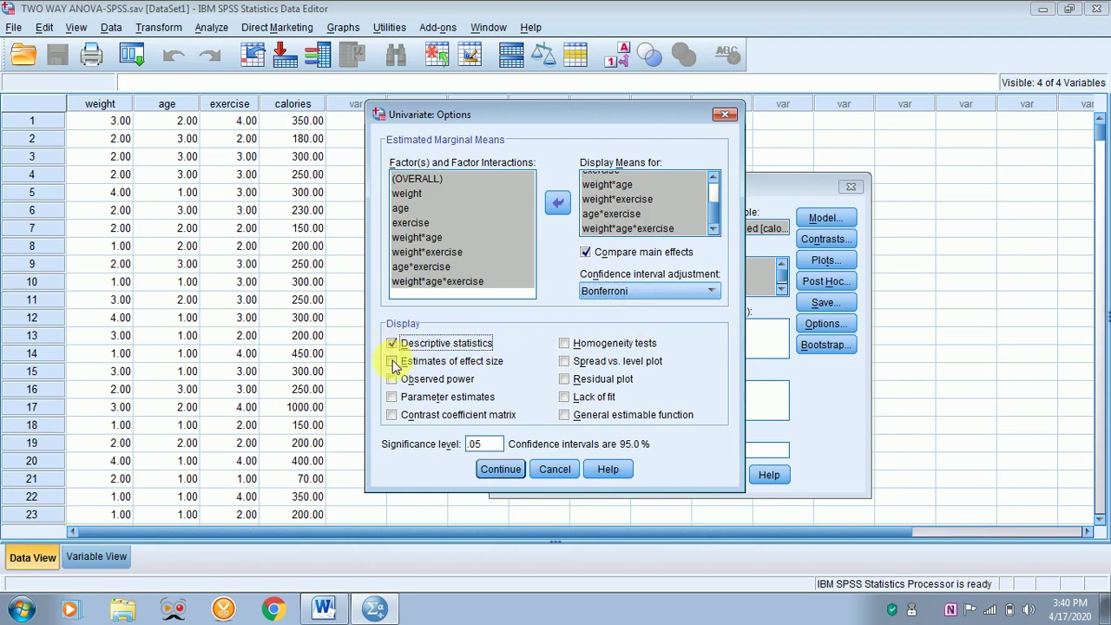
click(391, 361)
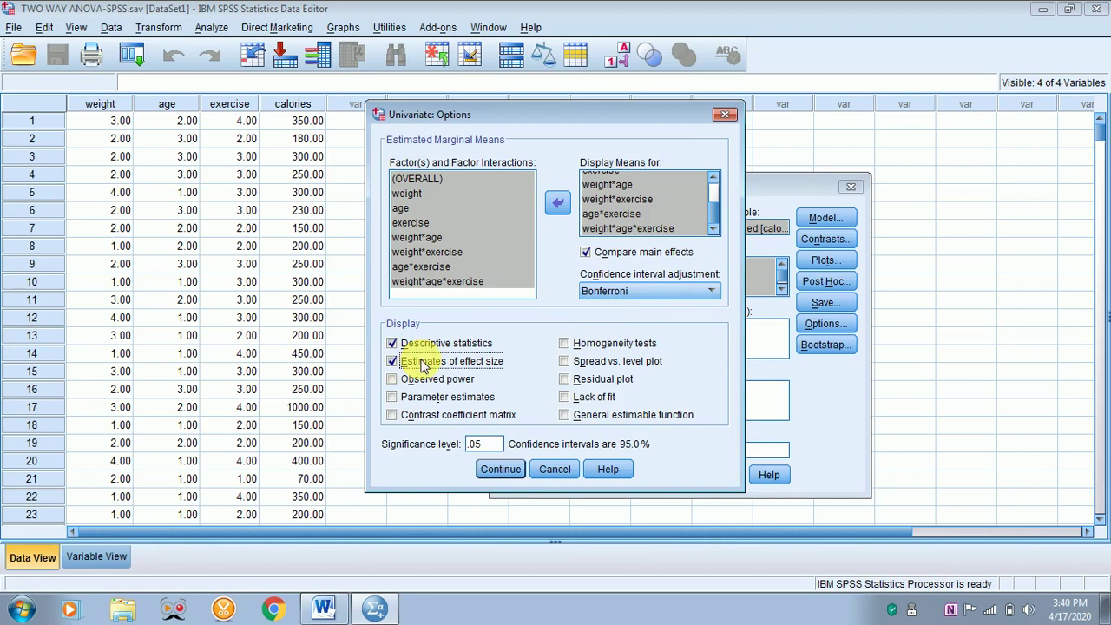
click(564, 343)
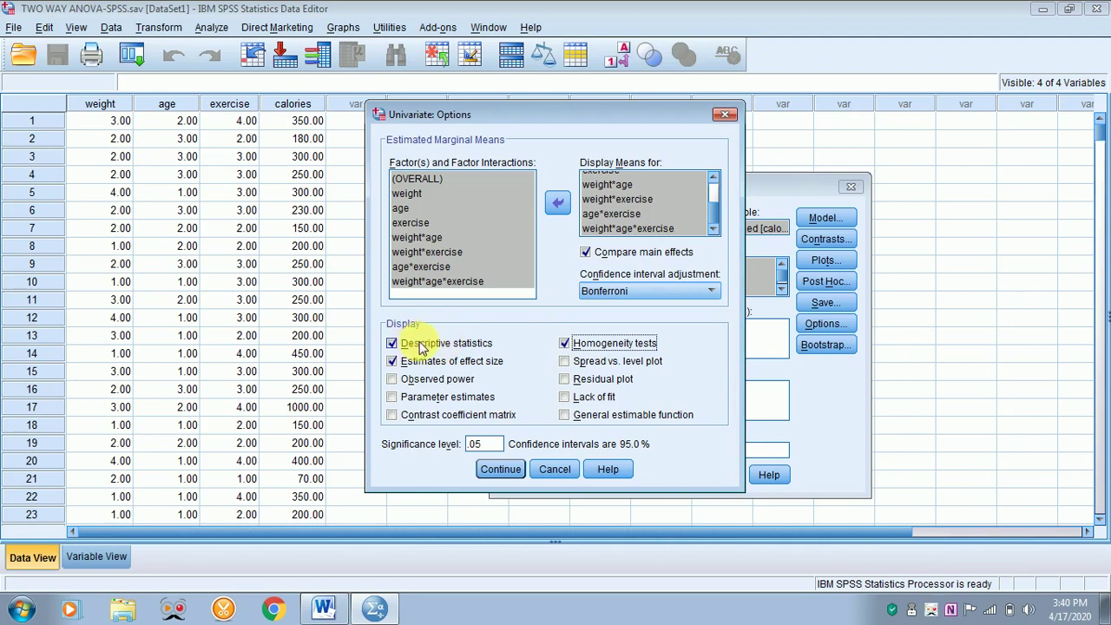
click(502, 469)
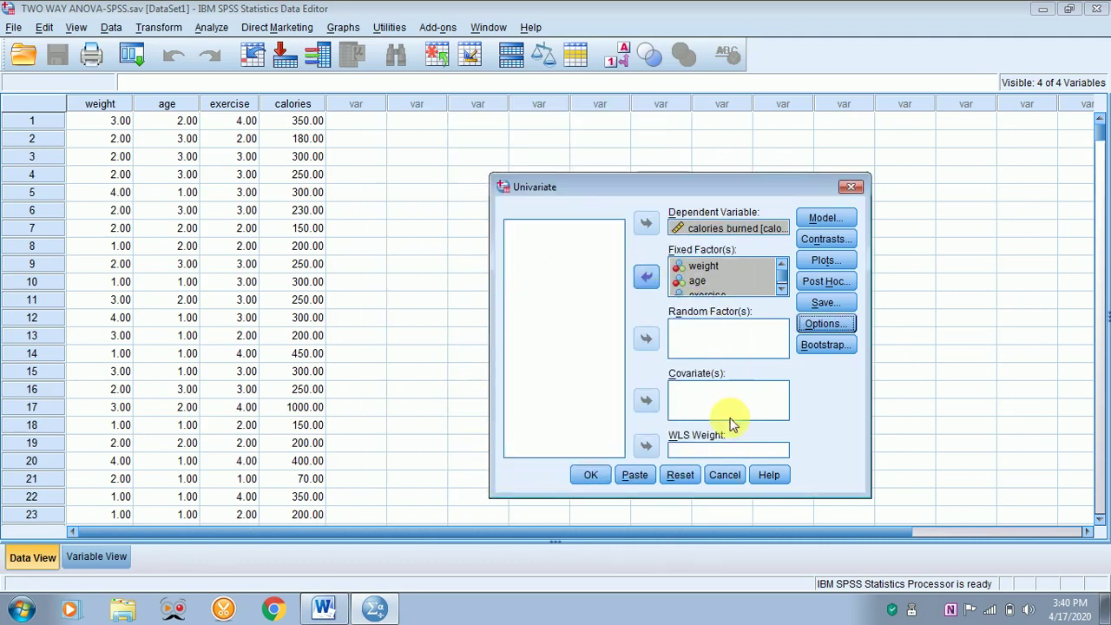
click(590, 475)
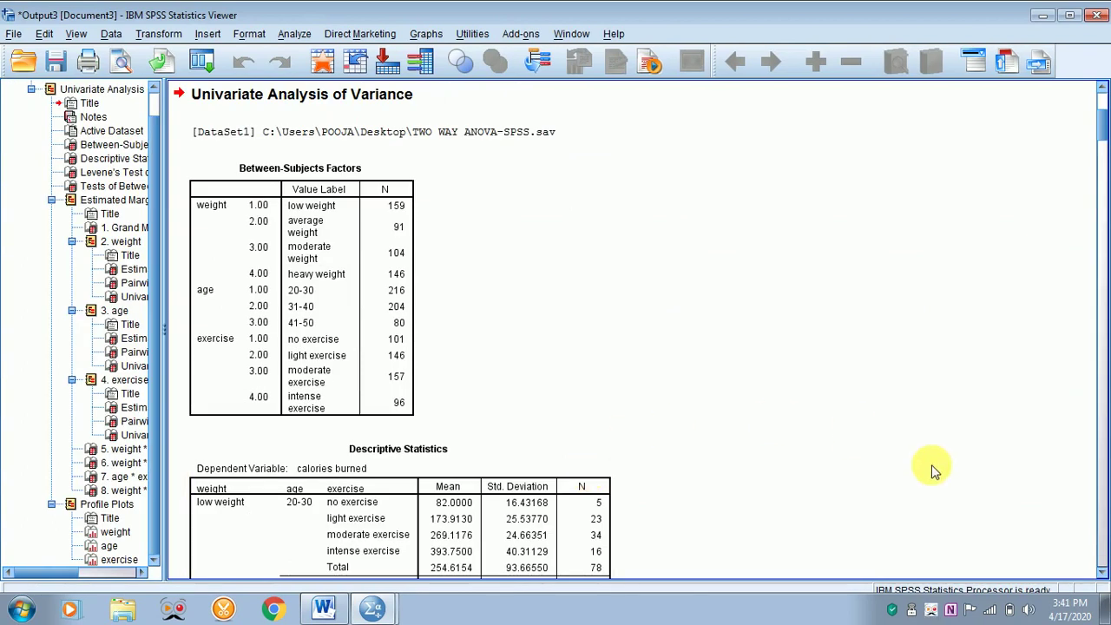
Step: Examine the Between-Subjects Factors table and the low weight rows of the Descriptive Statistics table
click(1101, 573)
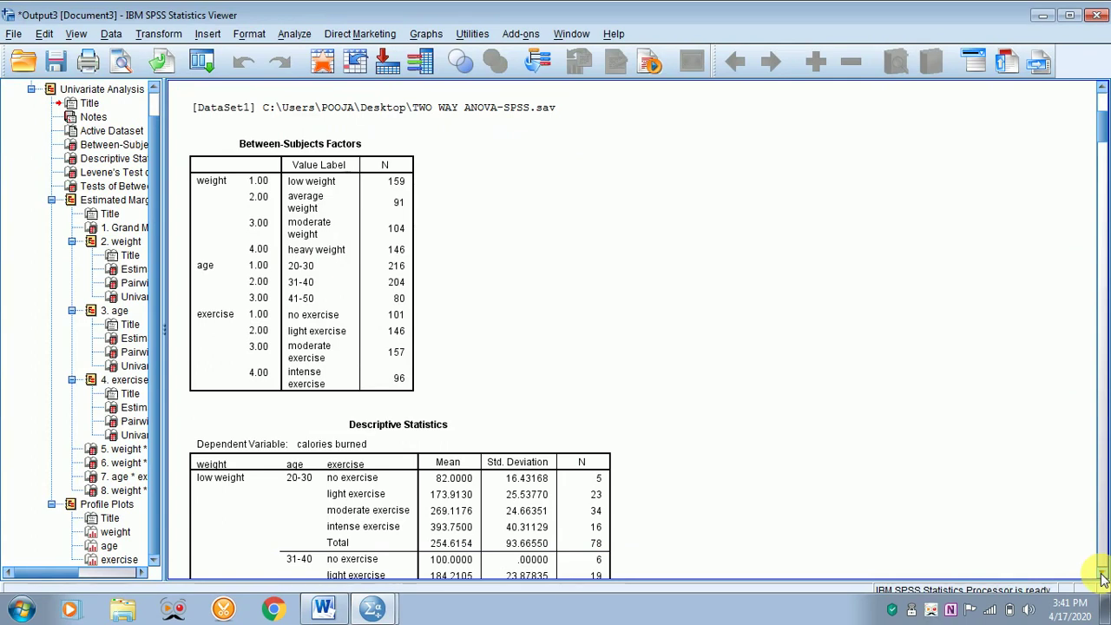
click(1101, 575)
click(1101, 574)
click(1101, 574)
click(1101, 575)
click(1101, 575)
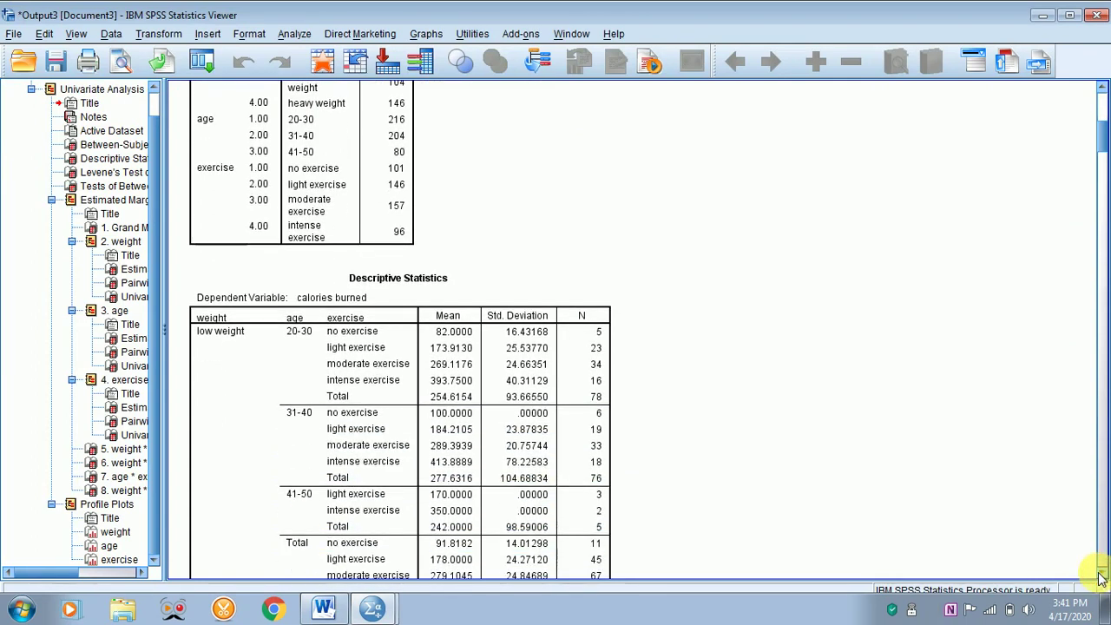
click(1101, 574)
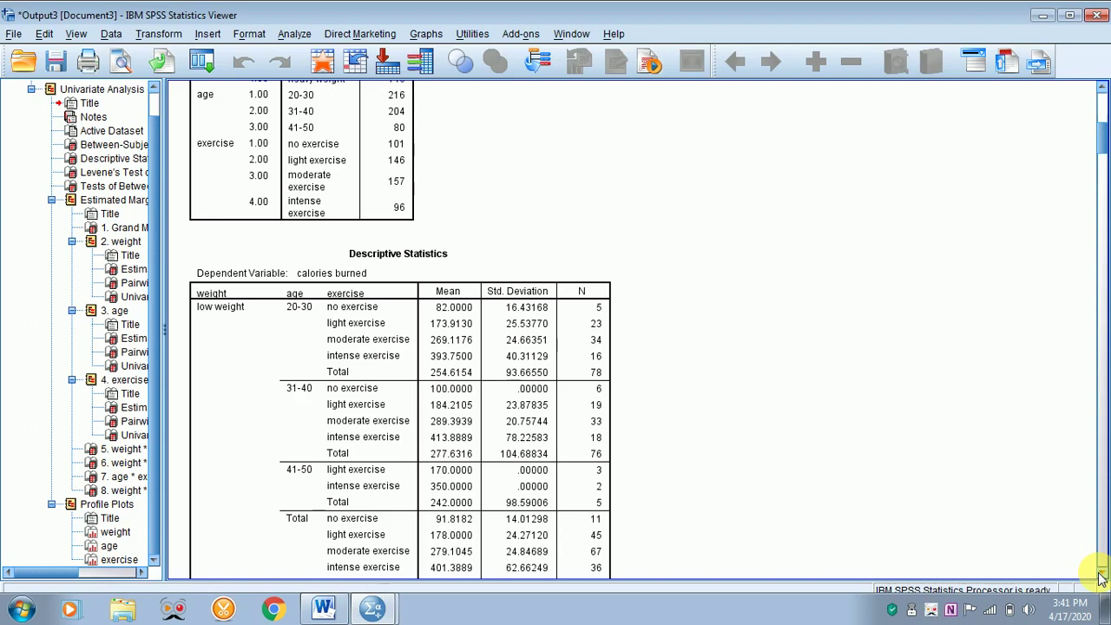
Step: Review the remaining Descriptive Statistics rows for the average, moderate and heavy weight groups through to the overall totals
scroll(1100, 578, down, 10)
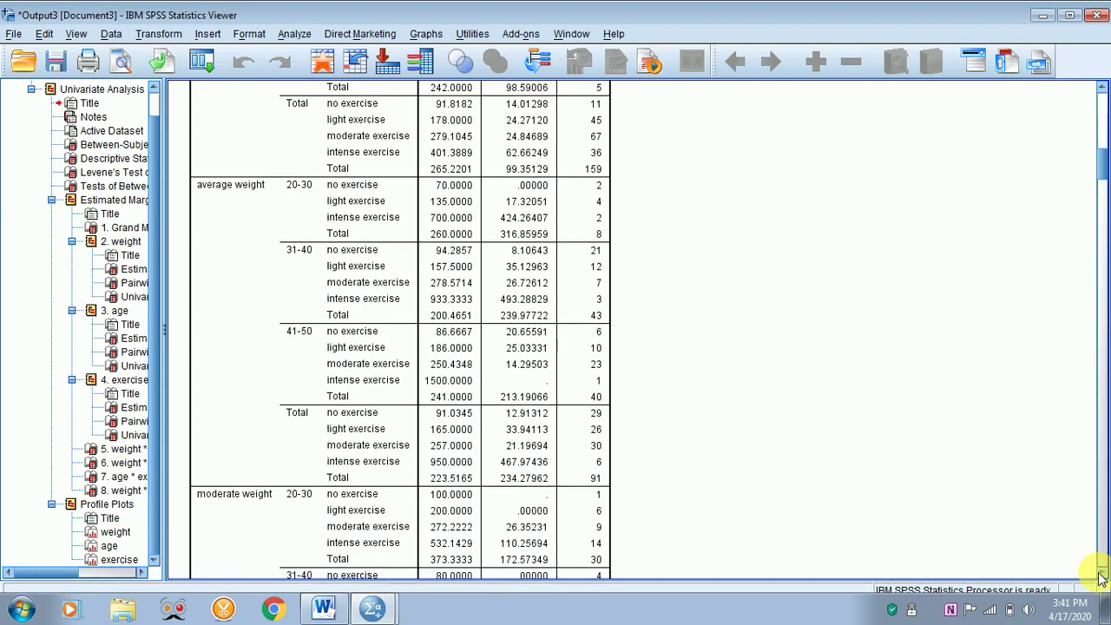
scroll(1100, 578, down, 6)
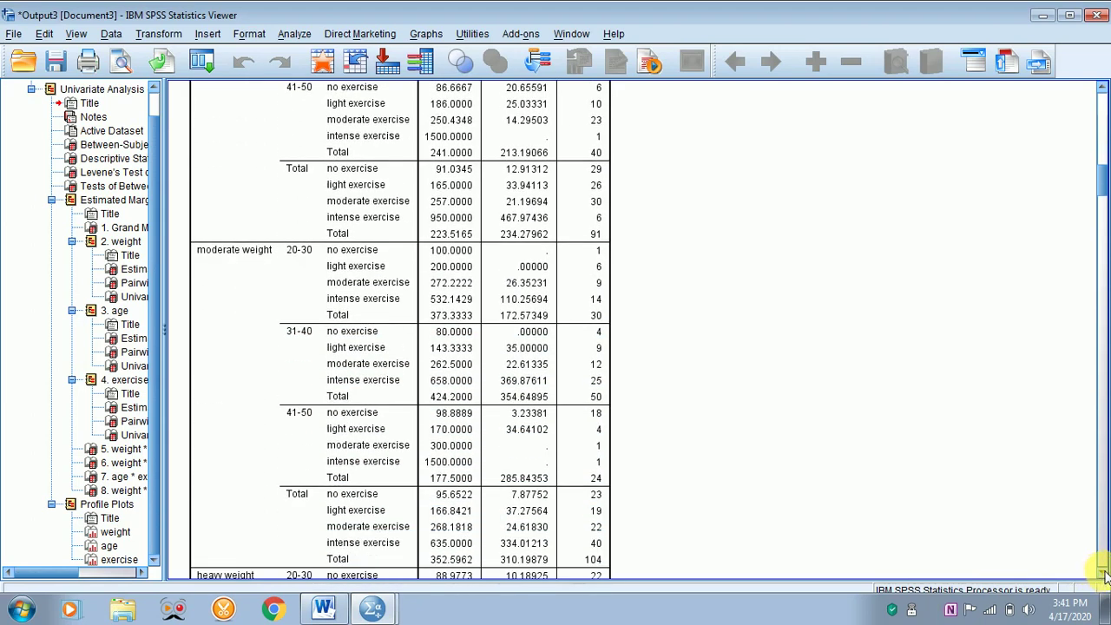
scroll(1100, 578, down, 1)
scroll(1102, 577, down, 1)
scroll(1104, 577, down, 20)
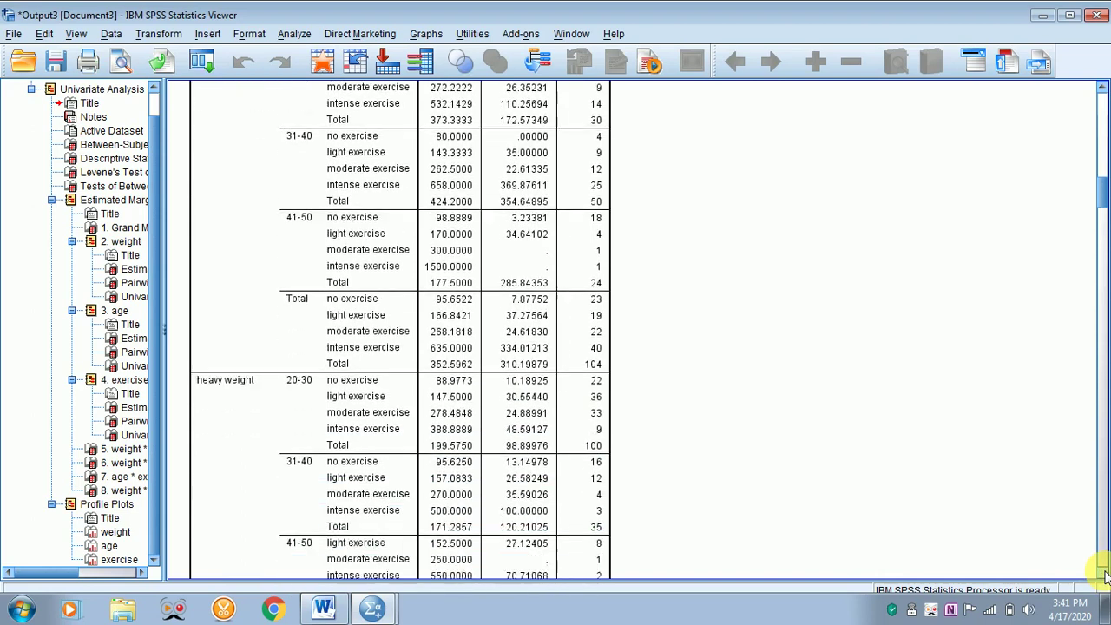
scroll(1104, 577, down, 4)
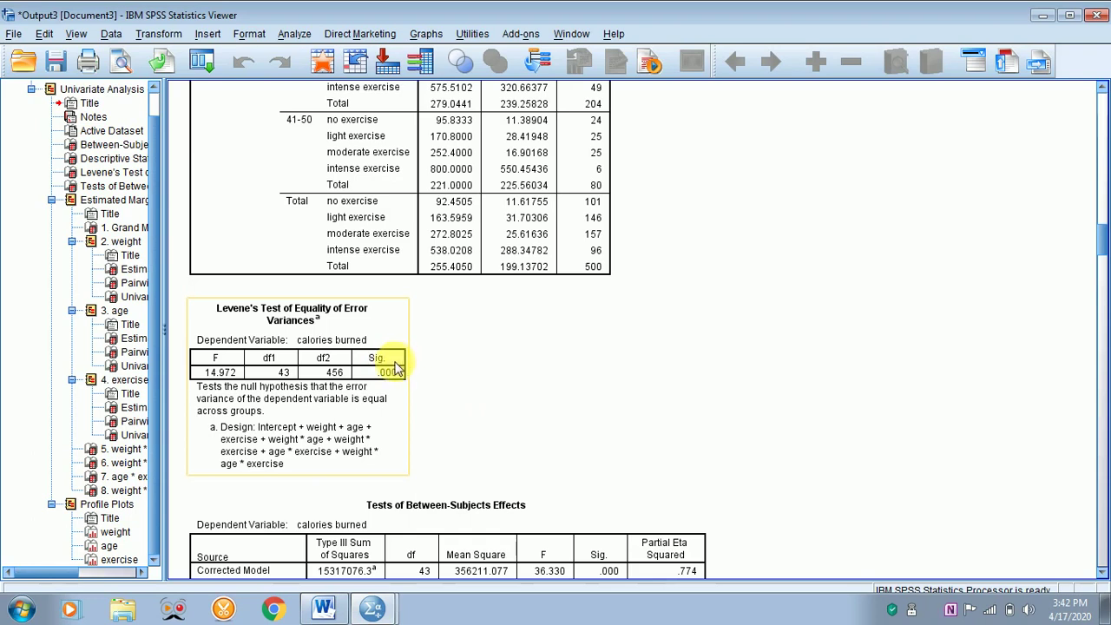
Step: Check Levene's test of equality of error variances and the Tests of Between-Subjects Effects table for calories burned
click(431, 367)
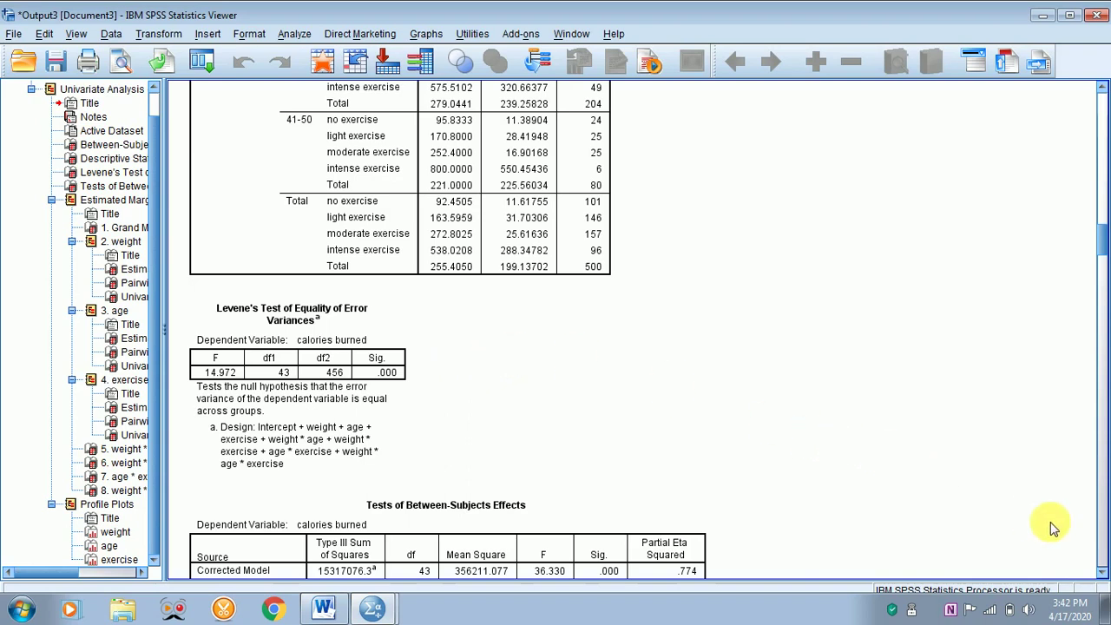
click(1102, 576)
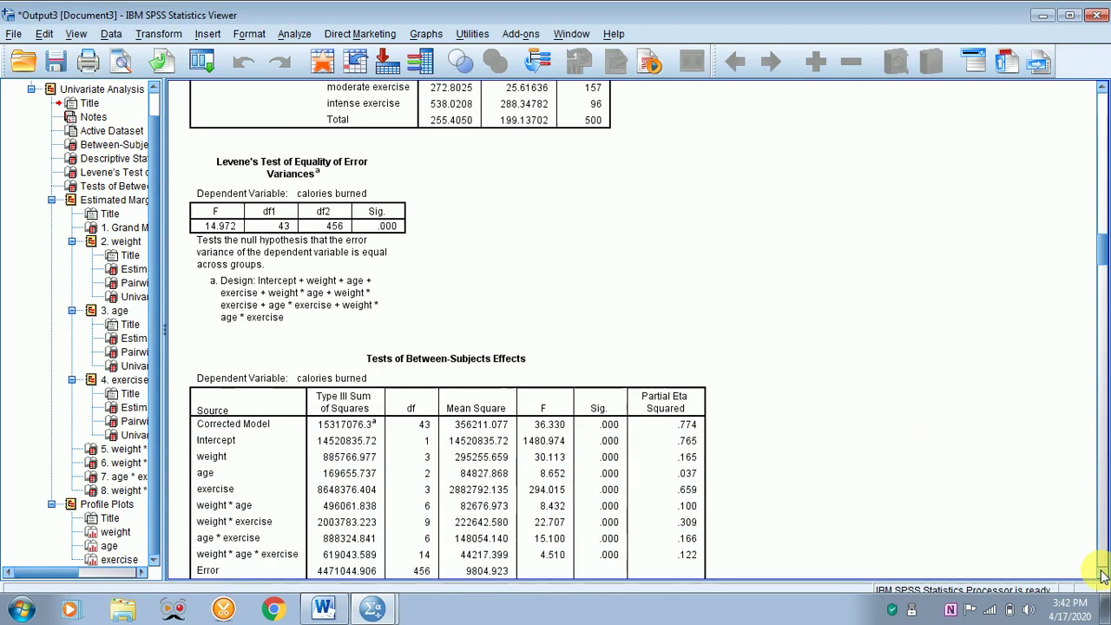
click(1101, 576)
click(1102, 576)
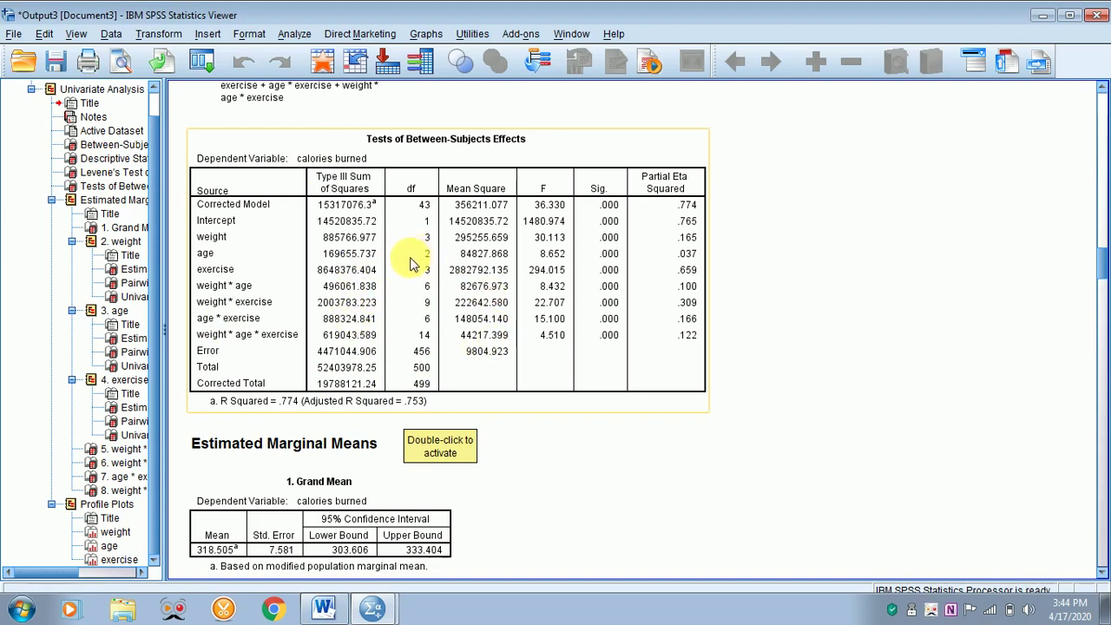
Step: Switch to the TWO WAY ANOVA document in Word, maximize it and read the hypotheses and the main and interaction effect interpretations
click(321, 612)
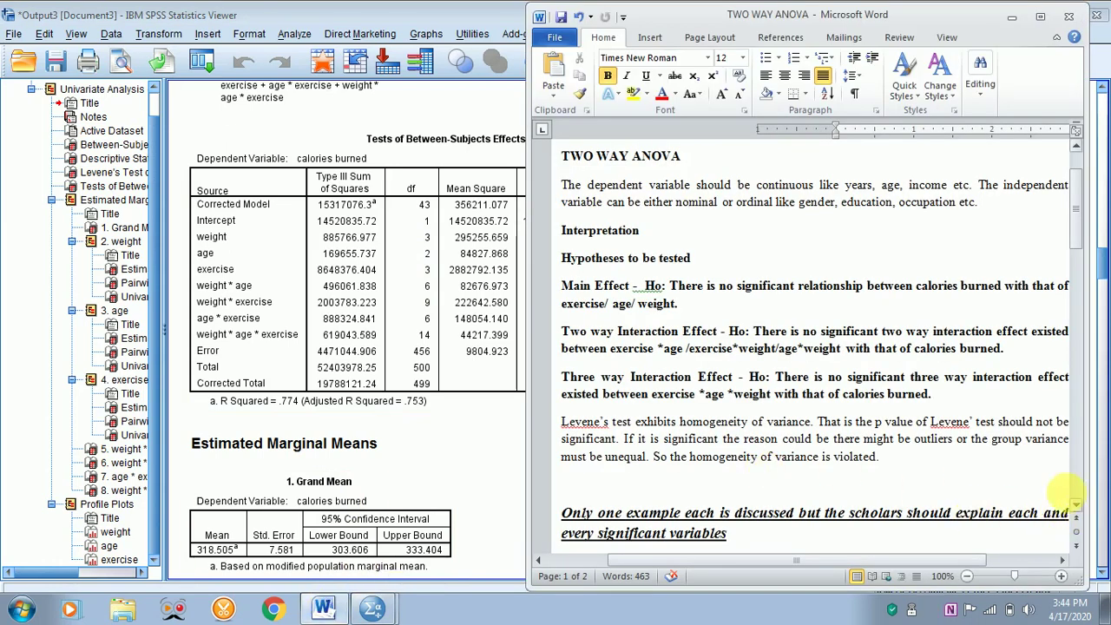
click(1040, 19)
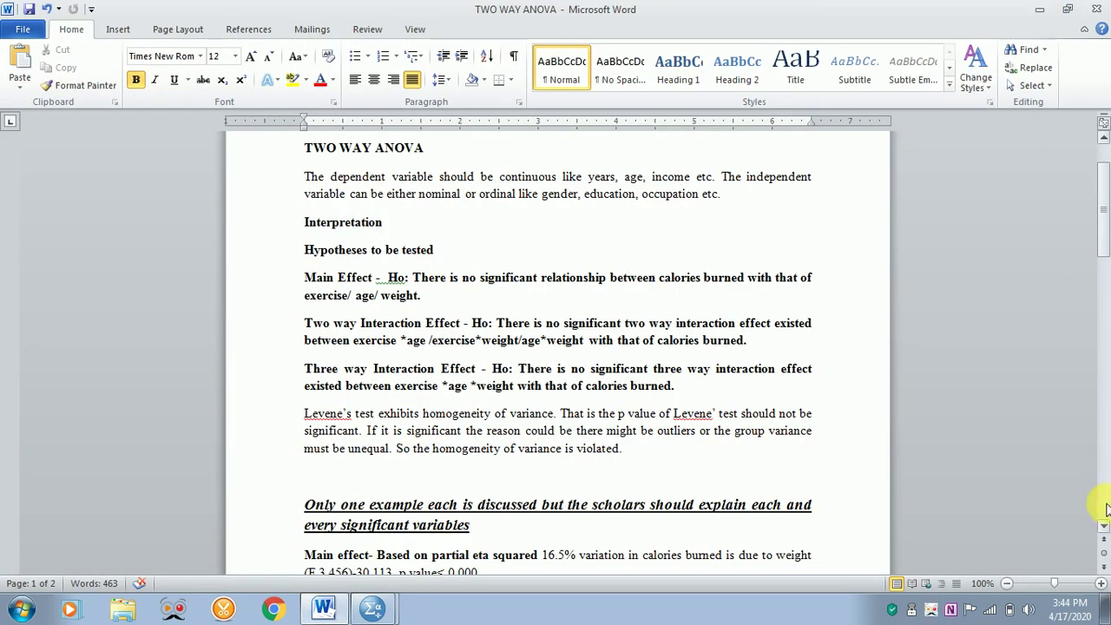
click(1103, 532)
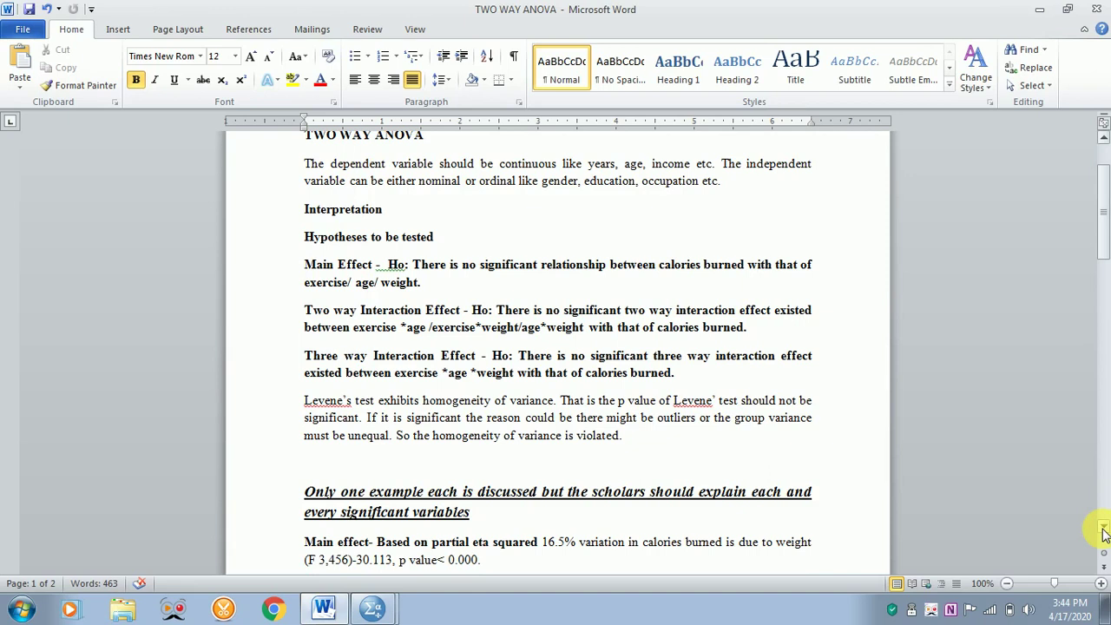
scroll(1102, 532, down, 5)
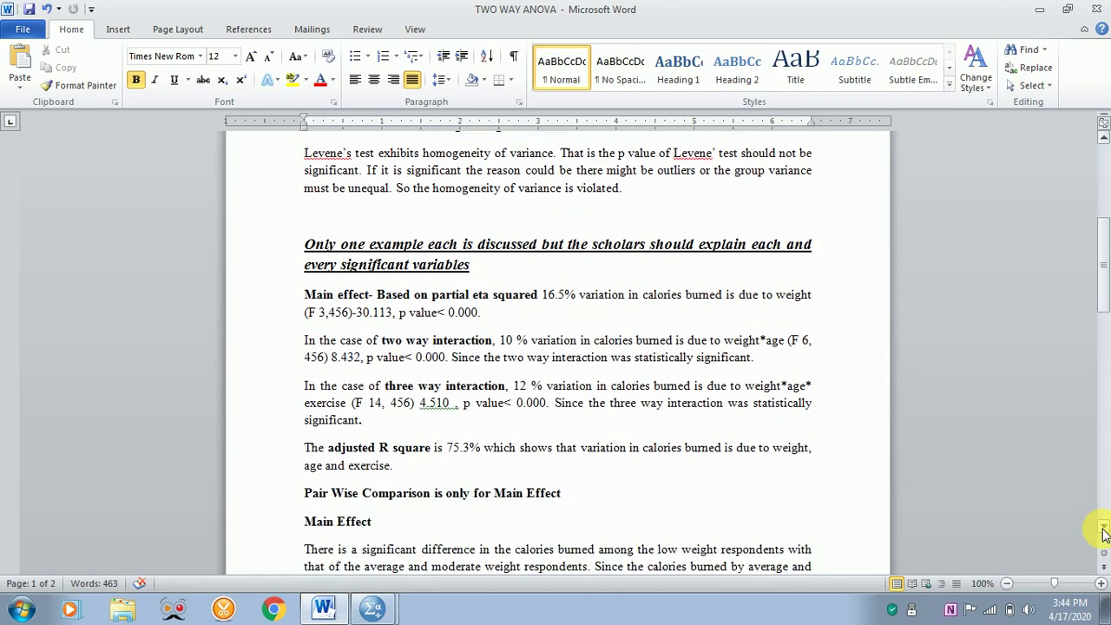
scroll(1103, 532, down, 3)
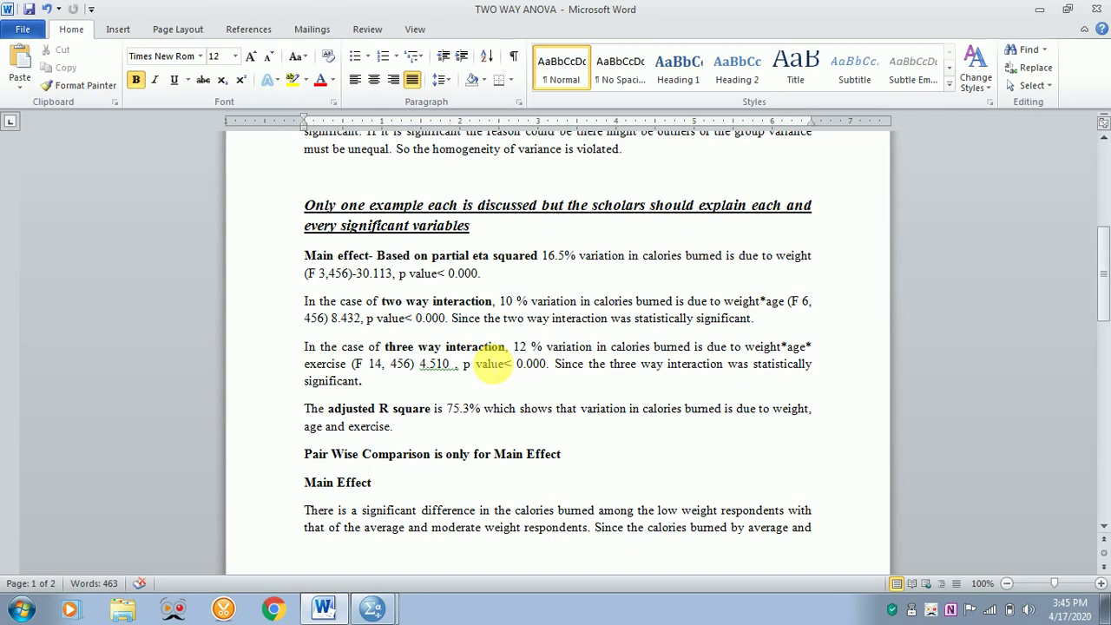
Step: Return to the SPSS output and examine the Grand Mean table under Estimated Marginal Means
click(371, 610)
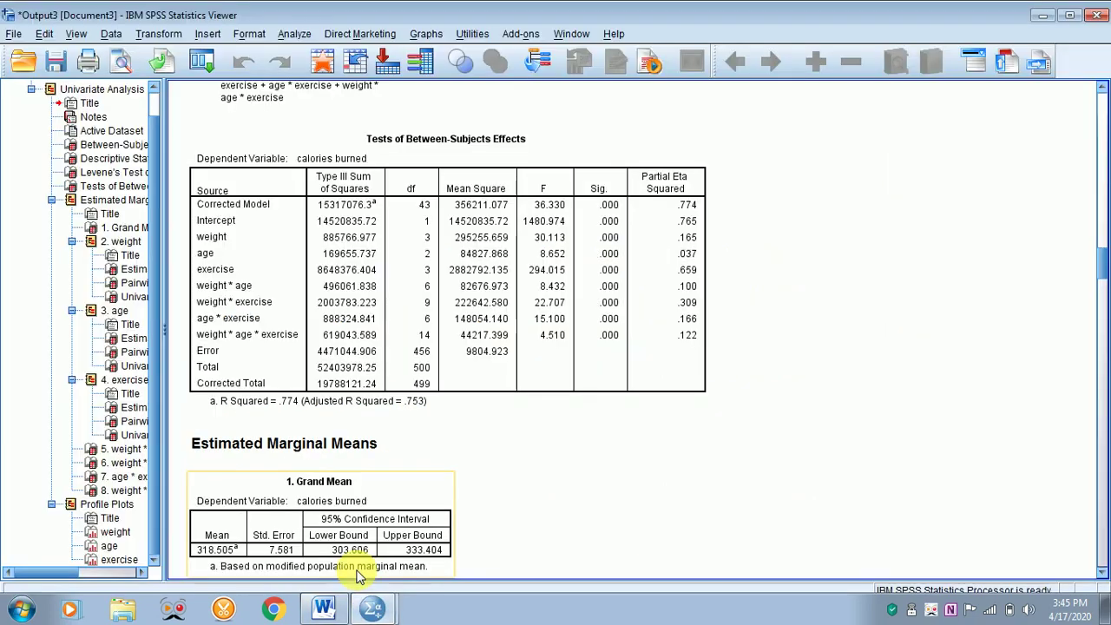
click(1101, 573)
click(1101, 573)
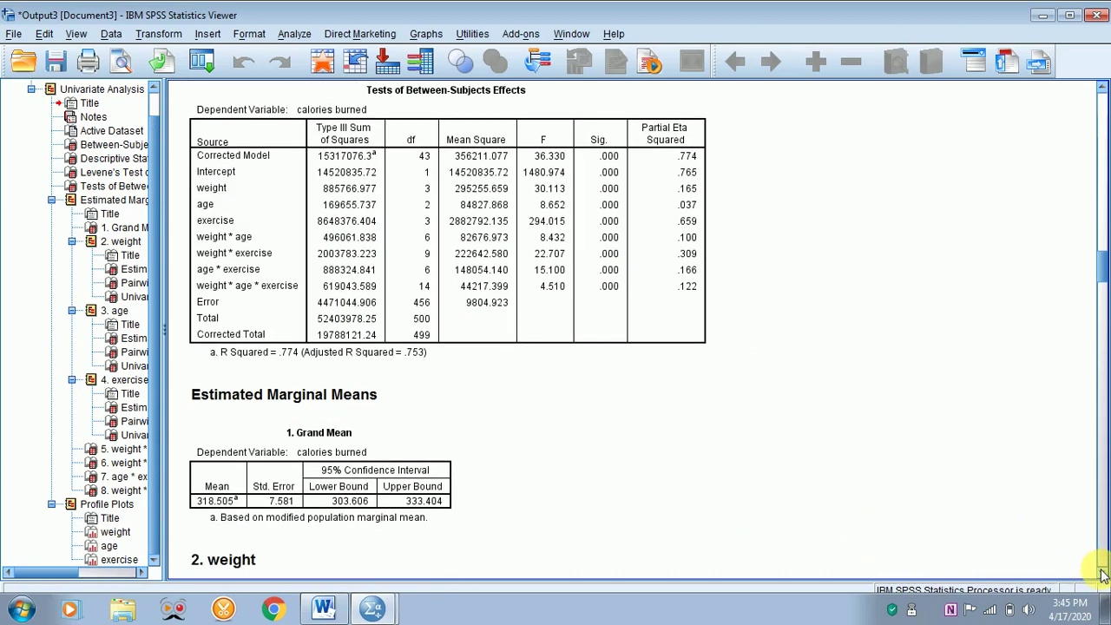
click(1102, 573)
click(1102, 573)
click(1102, 573)
click(1102, 572)
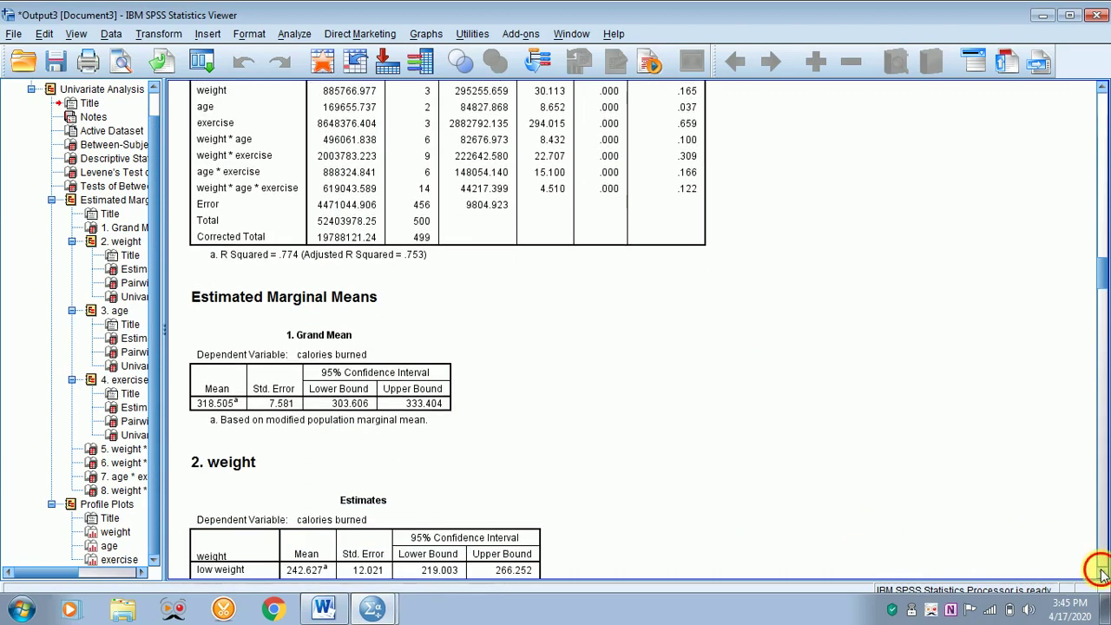
click(1102, 573)
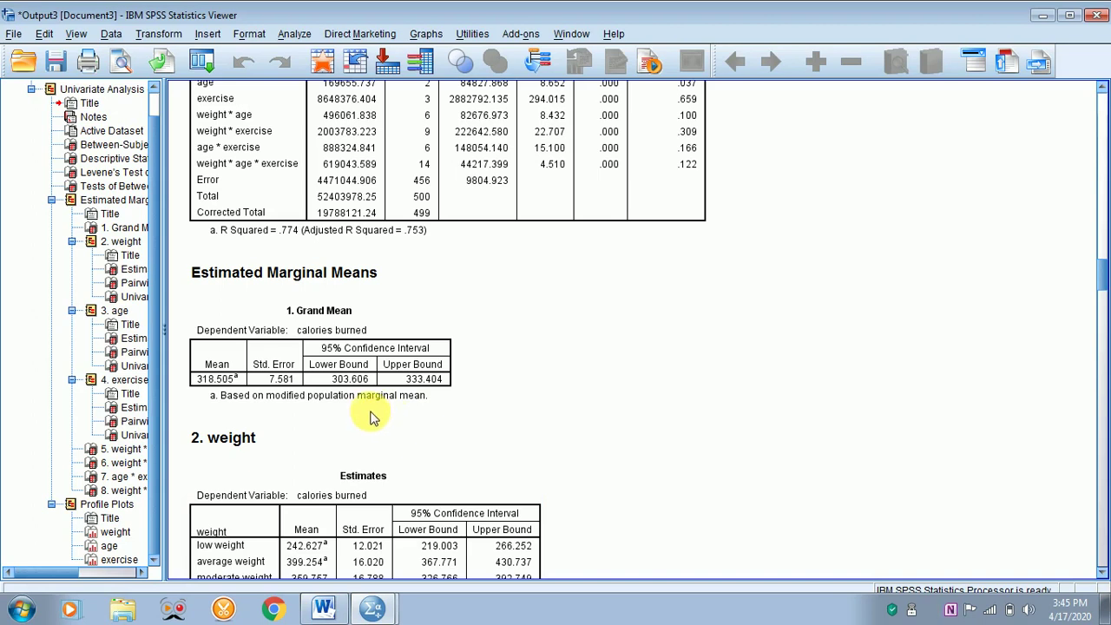
click(252, 382)
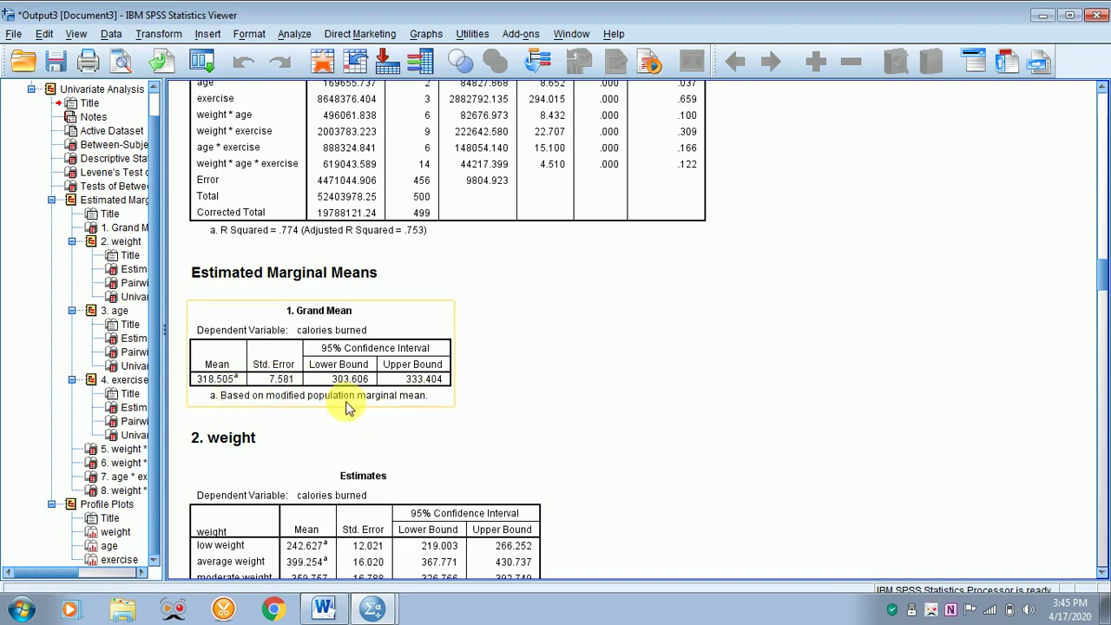
Step: Examine the Estimates table for weight, comparing the mean calories burned across the four weight groups
click(1100, 575)
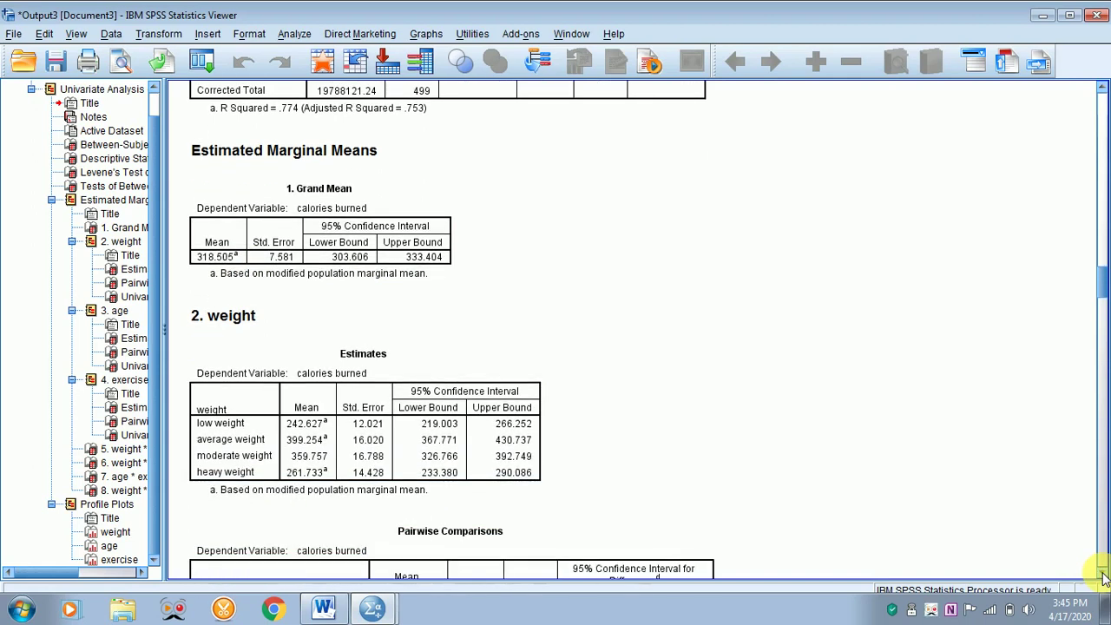
click(1100, 575)
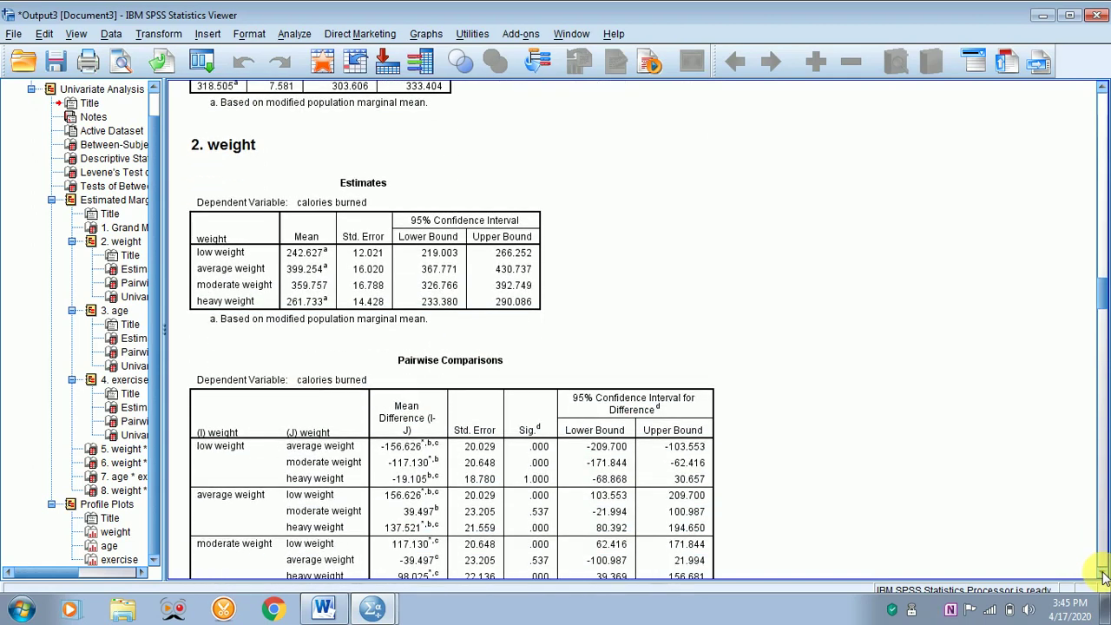
click(377, 192)
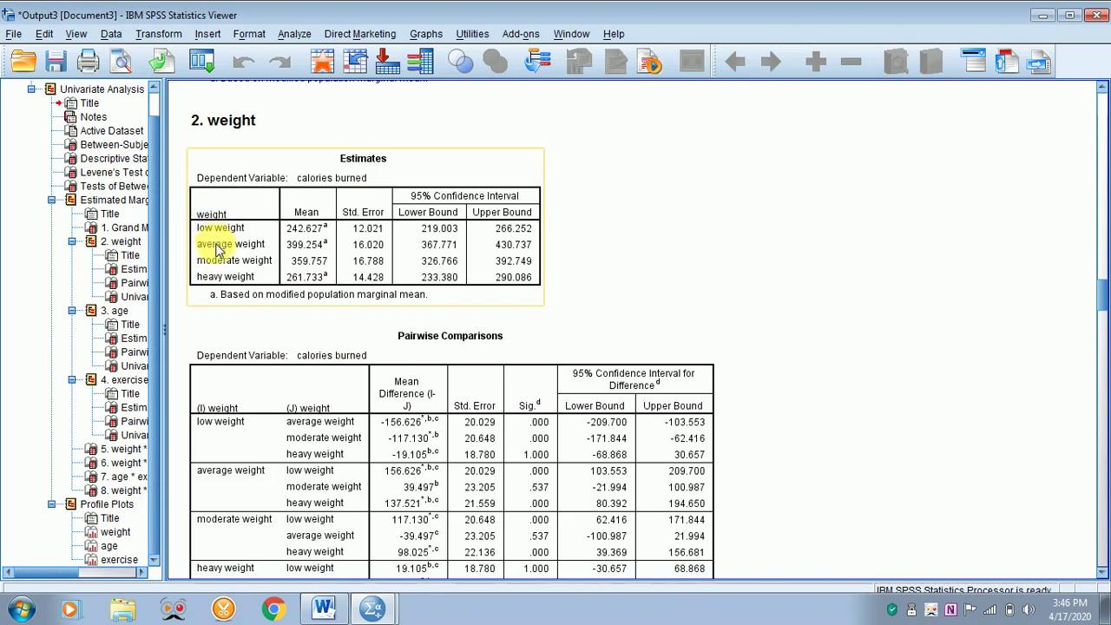
click(223, 278)
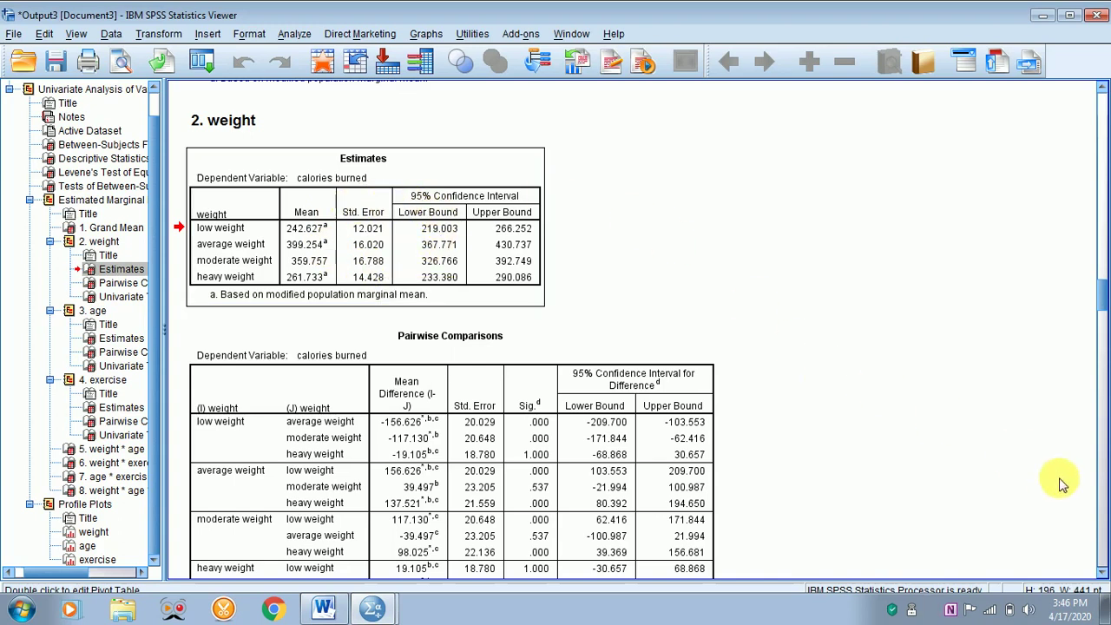
Step: Examine the Pairwise Comparisons table for weight, checking the mean differences and significance between the weight groups
click(1101, 574)
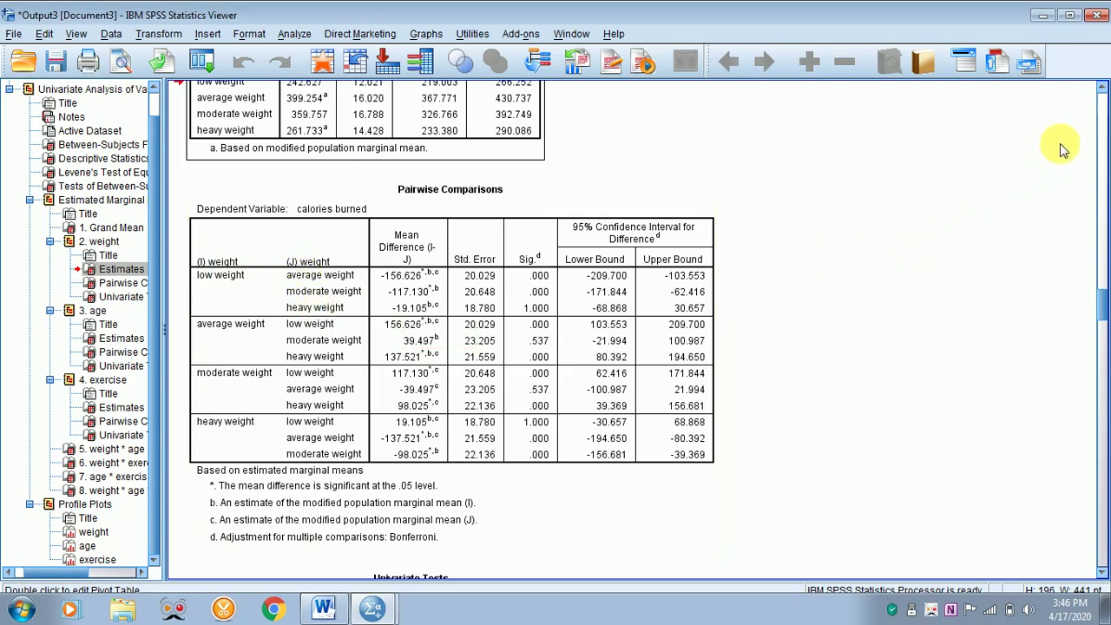
click(1101, 87)
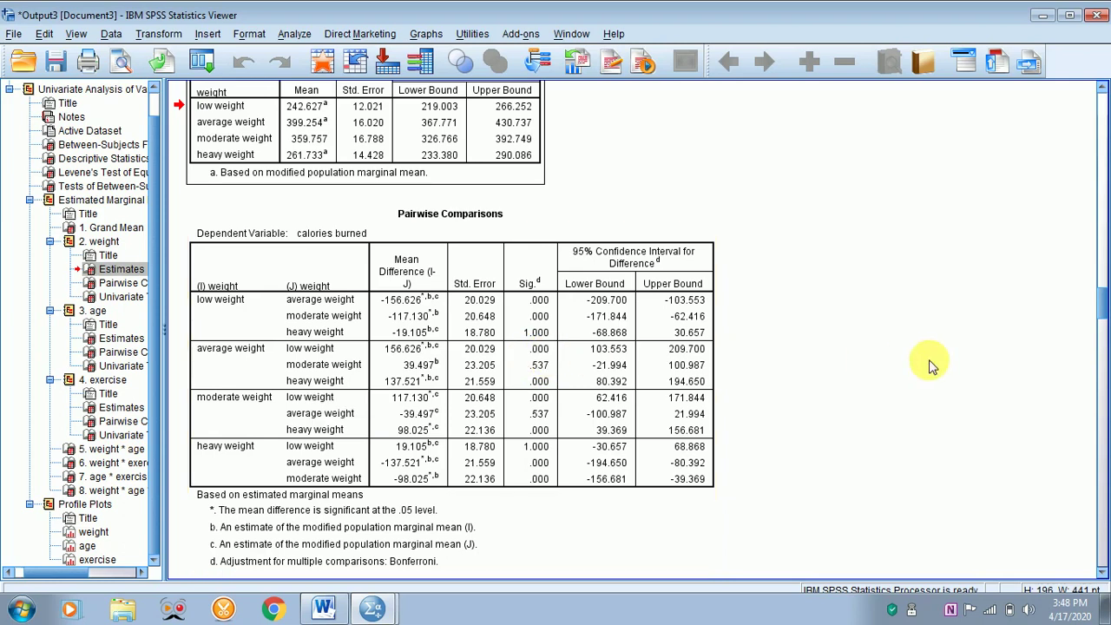
click(1102, 577)
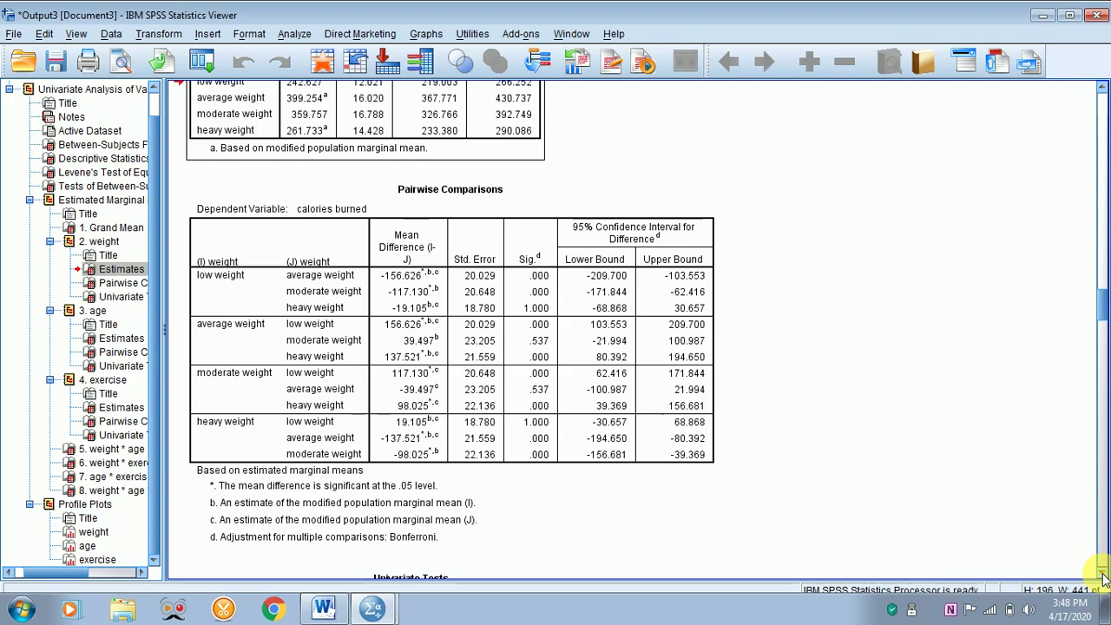
Step: Review the estimates, pairwise comparisons and univariate tests for the age and exercise main effects
scroll(1102, 577, down, 10)
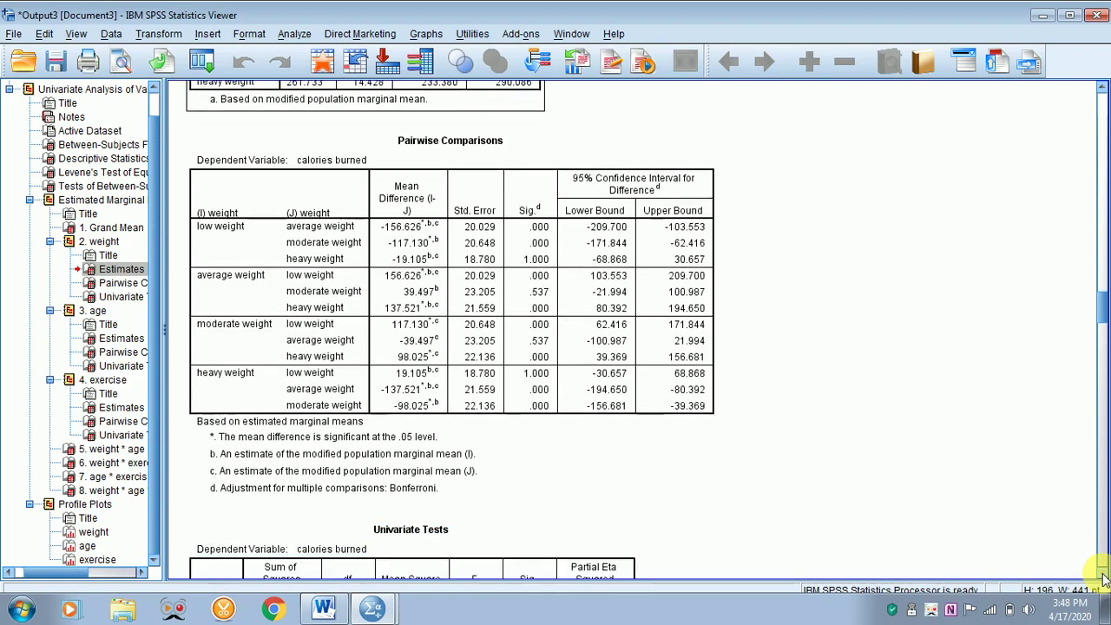
scroll(1102, 576, down, 14)
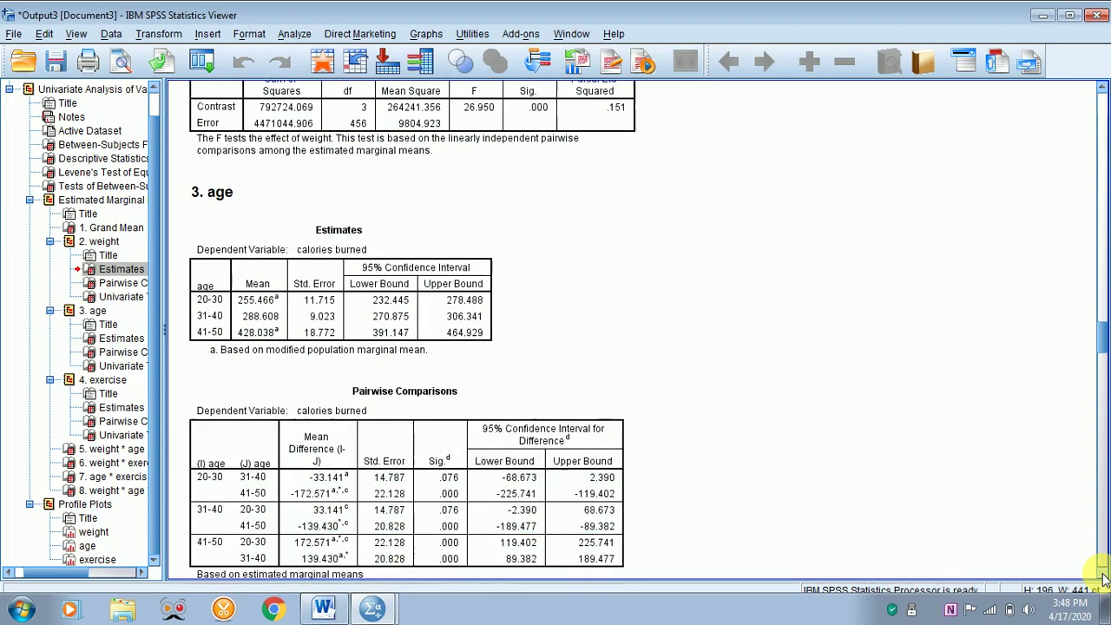
scroll(1101, 577, down, 20)
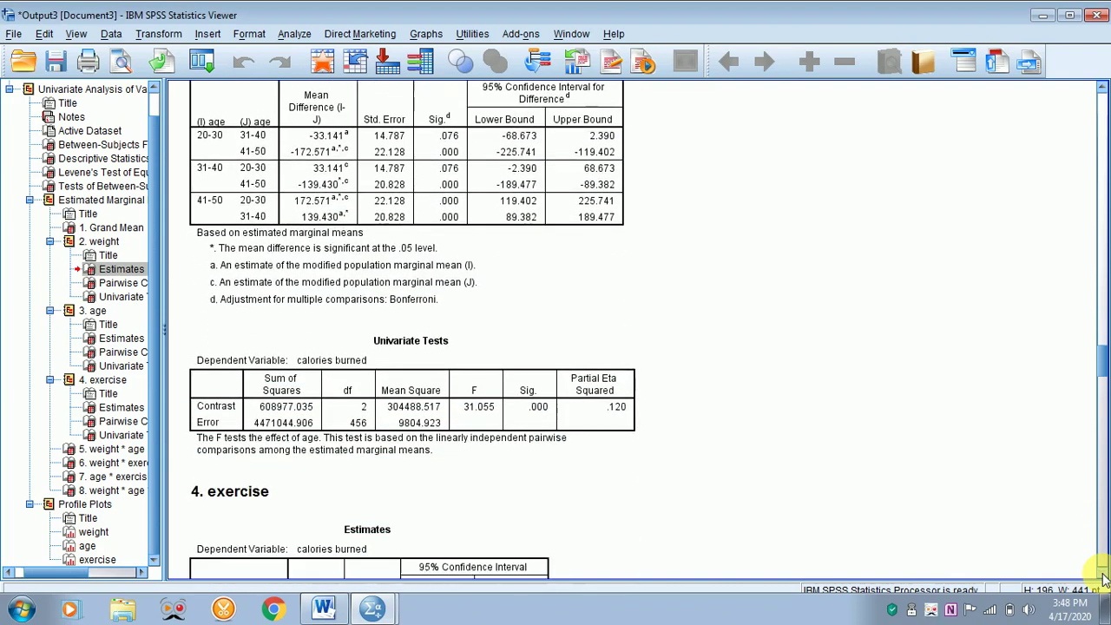
scroll(1102, 577, down, 4)
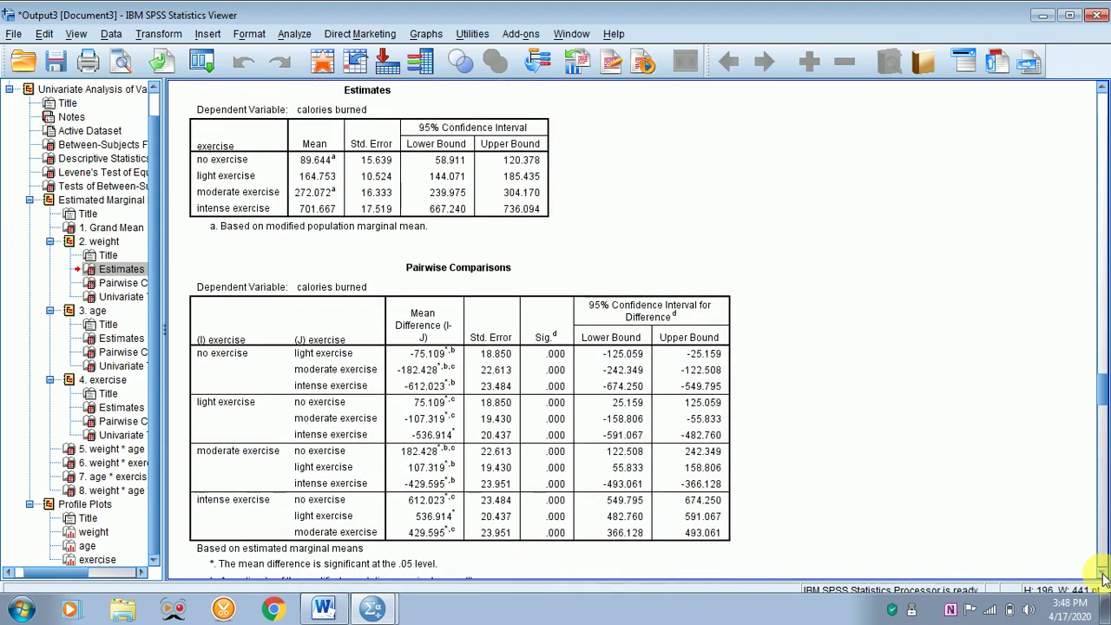
scroll(1102, 577, down, 7)
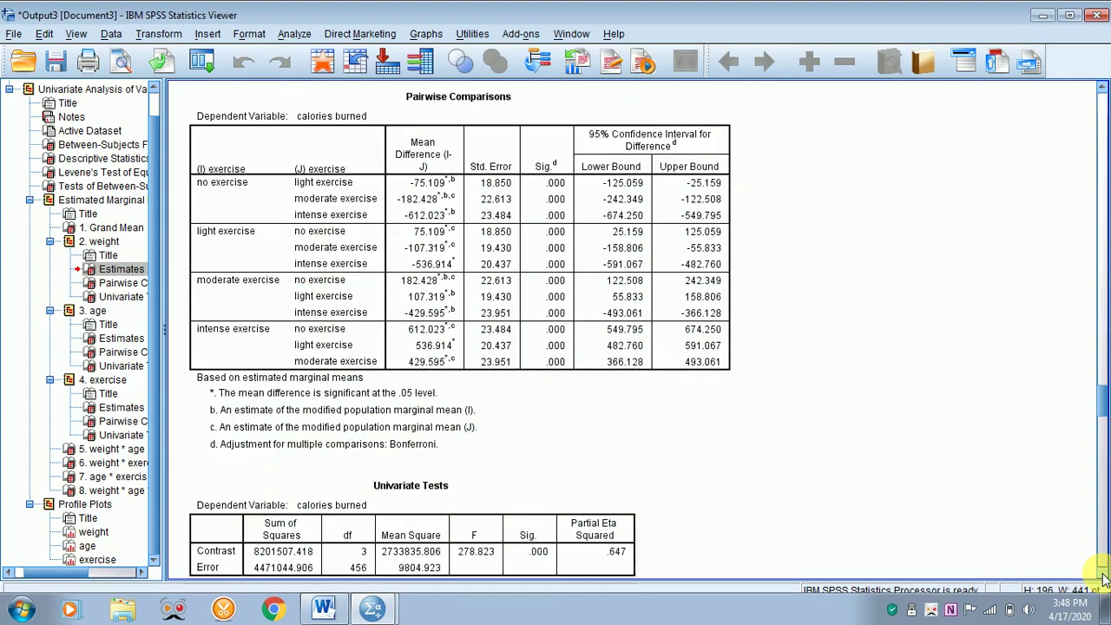
Step: Look through the estimated marginal means tables for the two-way interactions and the weight * age * exercise interaction
scroll(1102, 577, down, 16)
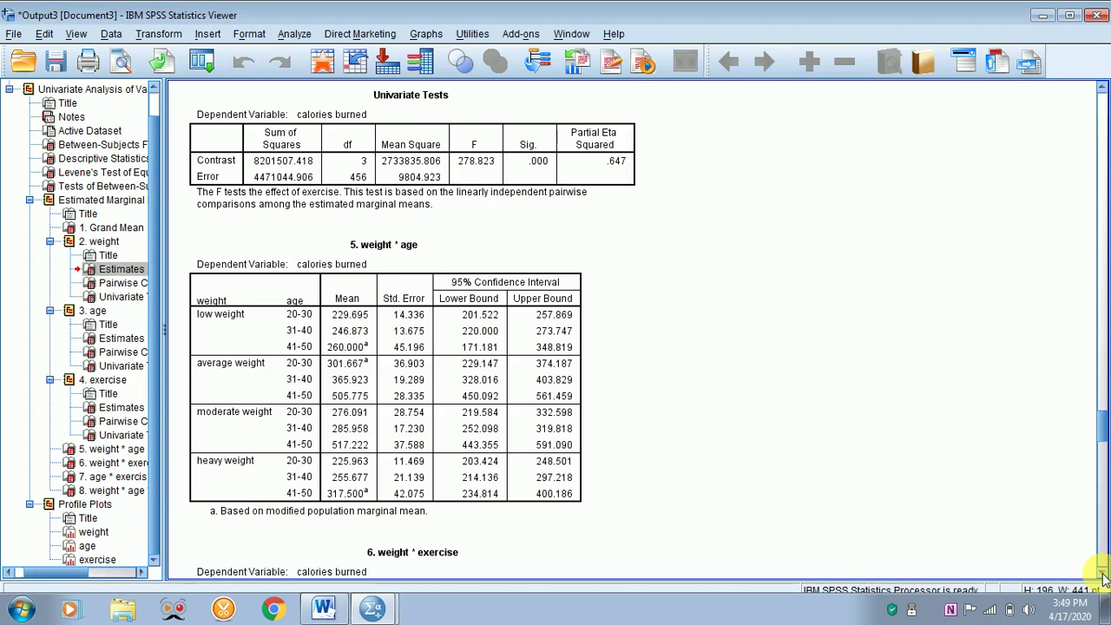
click(1102, 574)
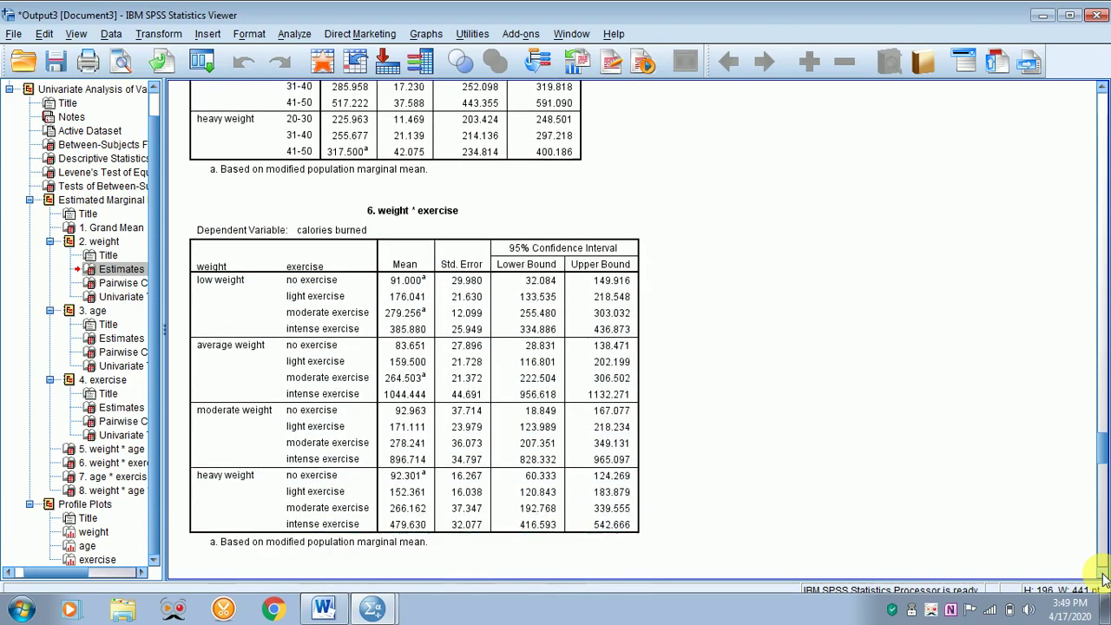
click(1102, 574)
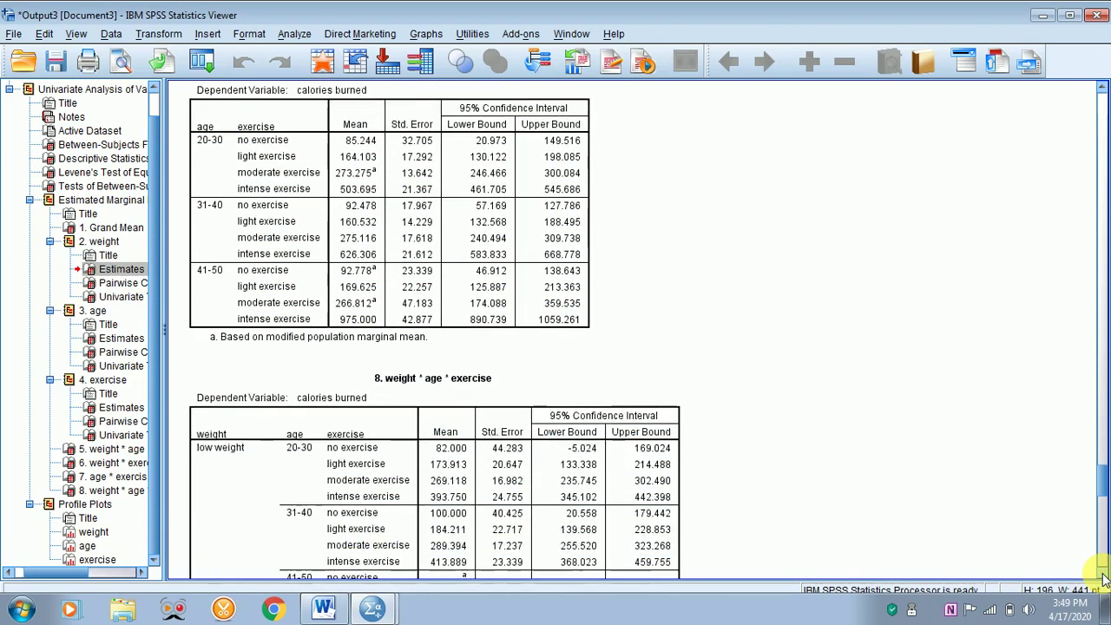
Step: Examine the weight * age * exercise means table and switch to Word to read the notes on main, two-way and three-way interaction effects
click(1101, 574)
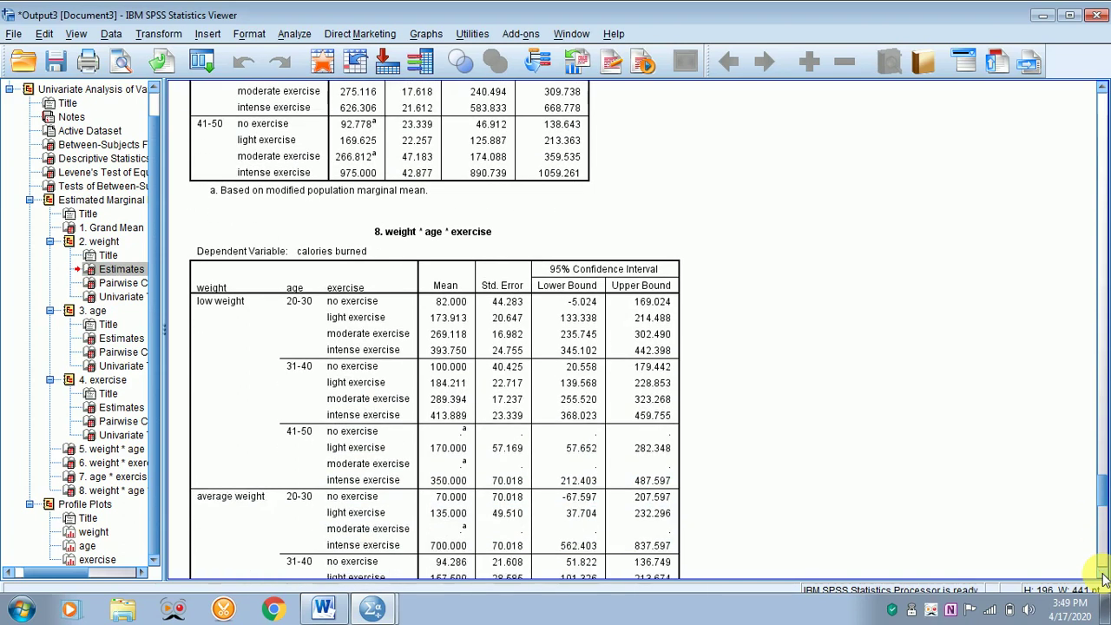
click(1101, 575)
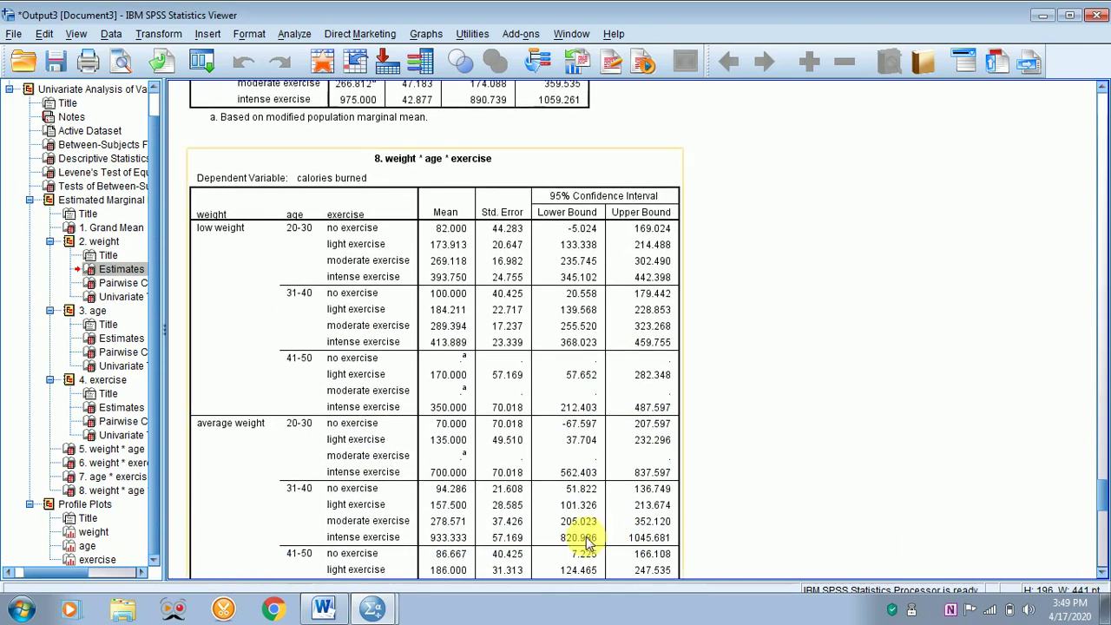
click(324, 610)
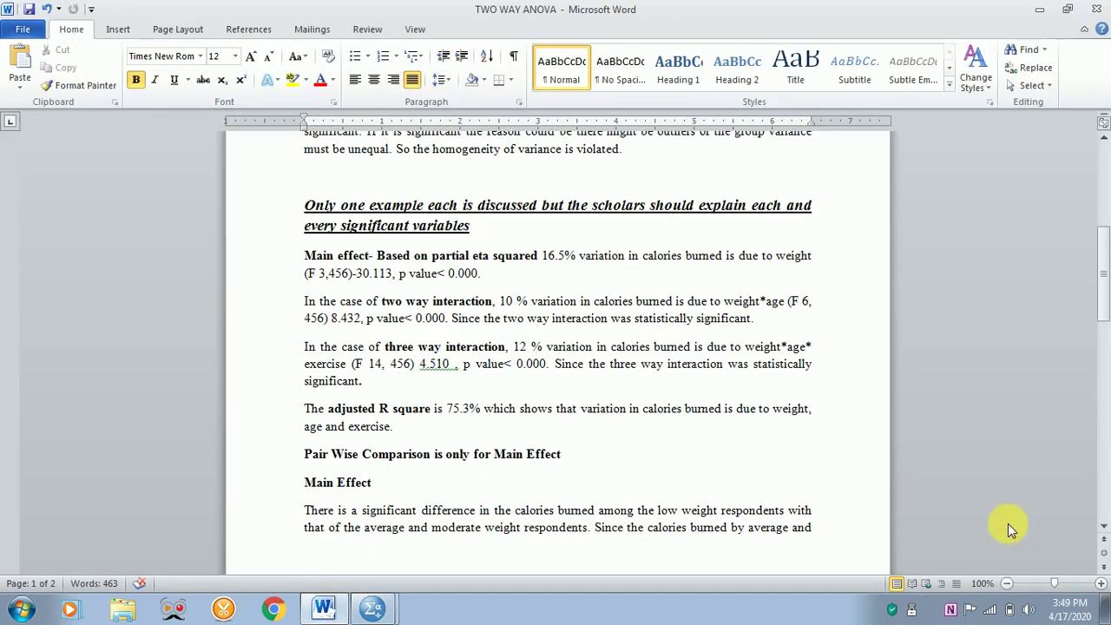
click(1104, 526)
scroll(1103, 529, down, 5)
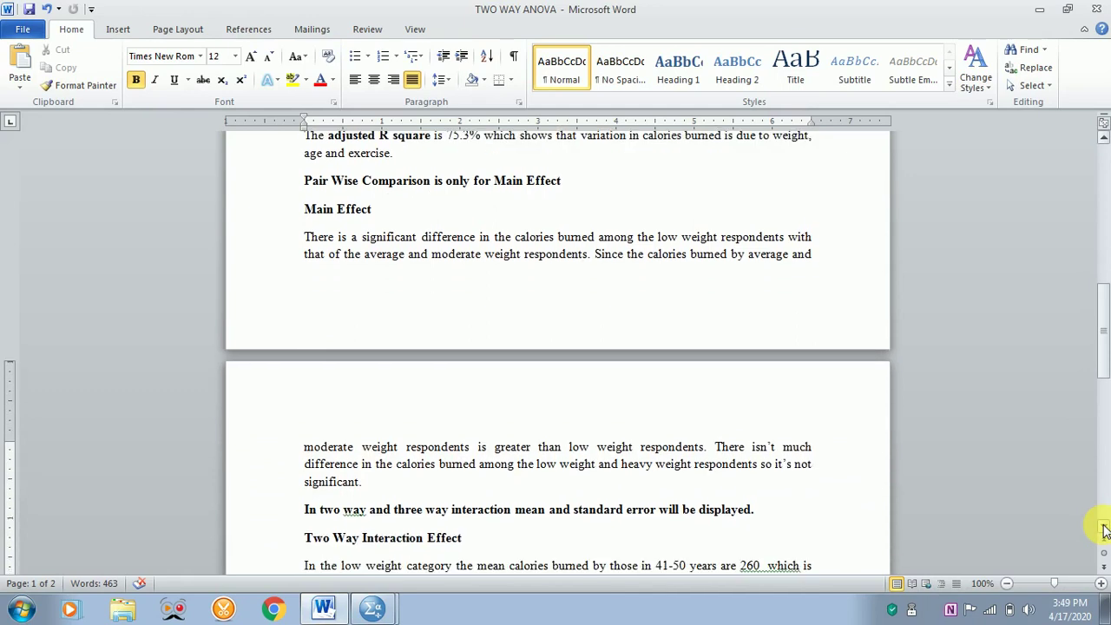
click(1104, 529)
click(1104, 529)
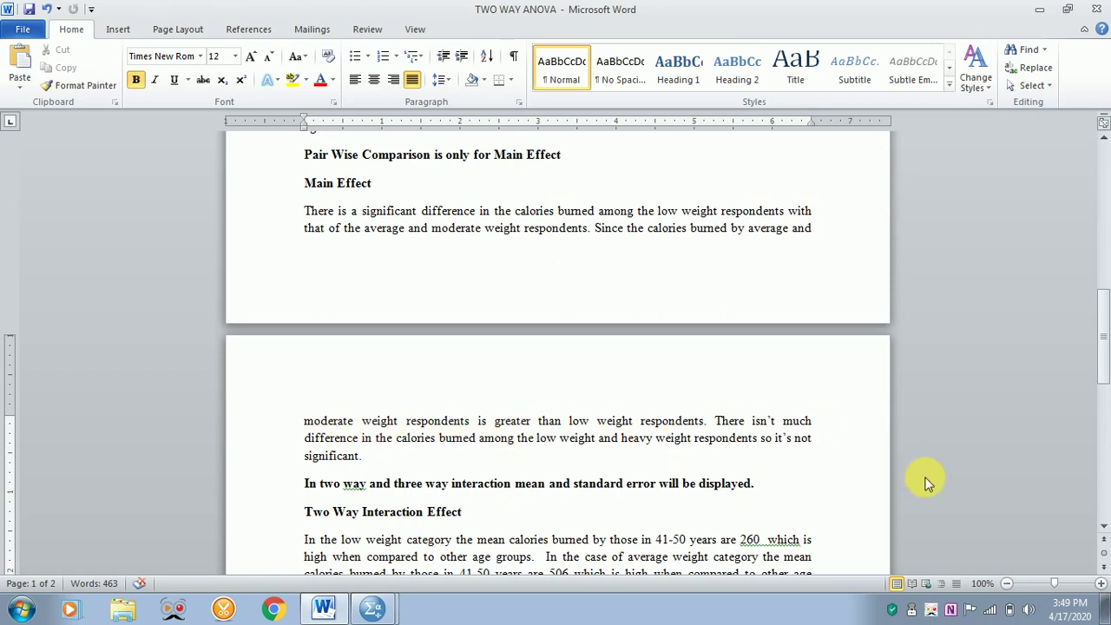
click(1105, 528)
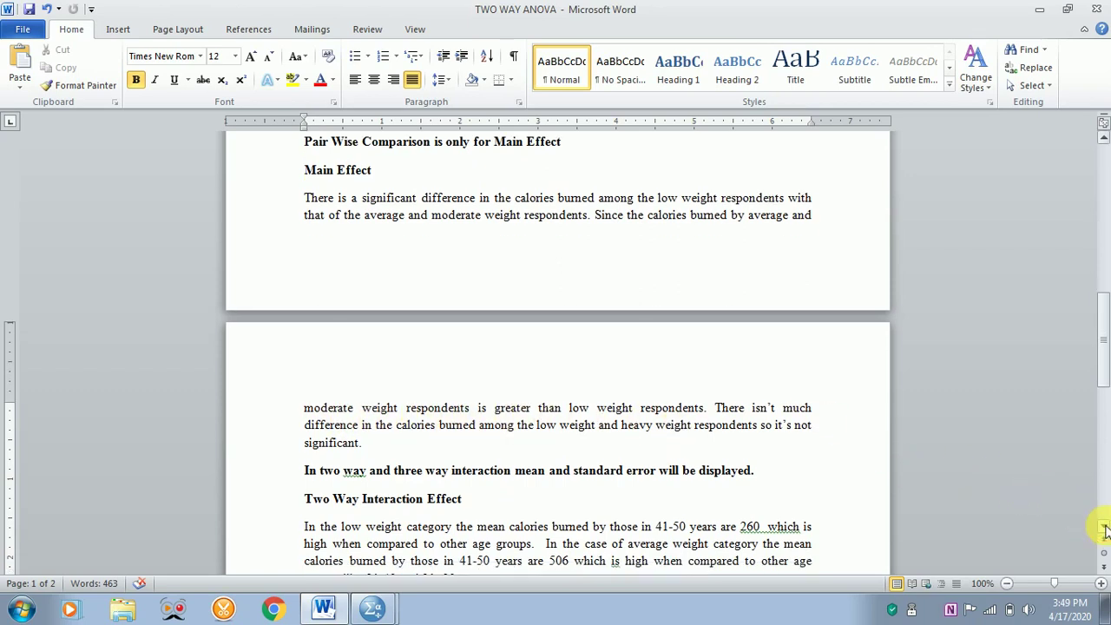
drag(1104, 527, 1105, 527)
click(1105, 527)
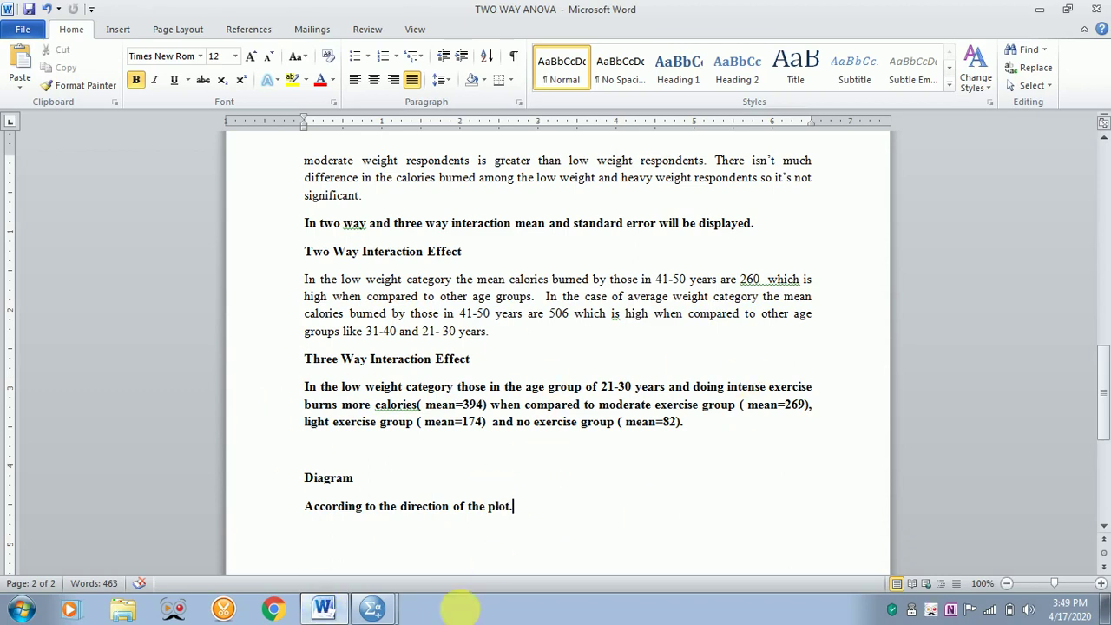
Step: Return to the SPSS output and examine the profile plot of estimated marginal means of calories burned by weight
click(373, 607)
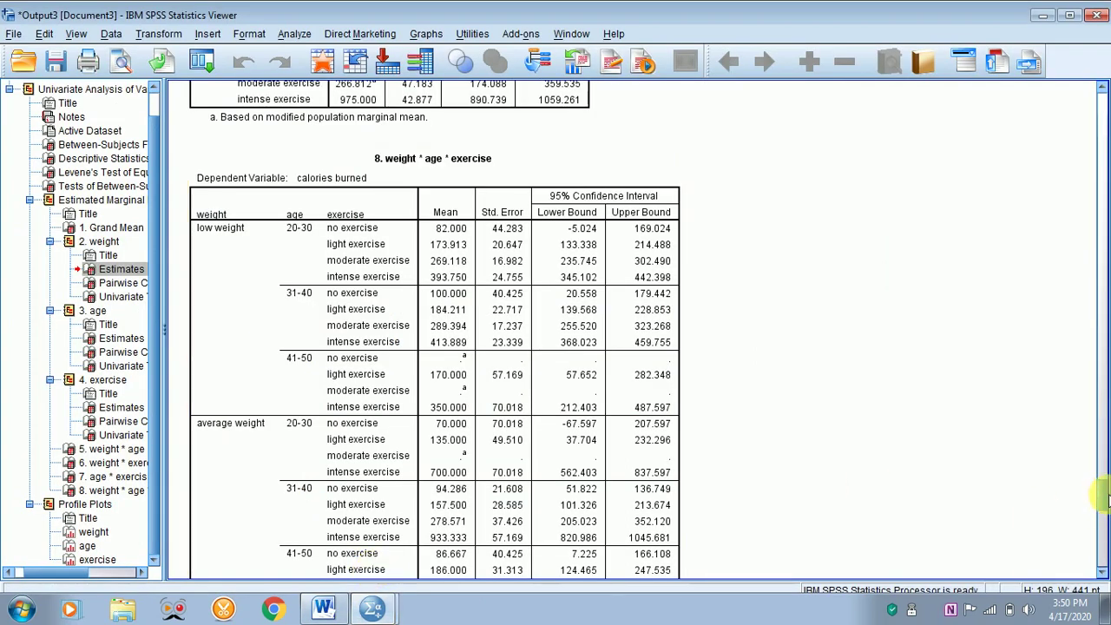
mouse_move(1102, 502)
mouse_down()
mouse_move(1103, 540)
mouse_move(1102, 500)
mouse_move(1104, 512)
mouse_up()
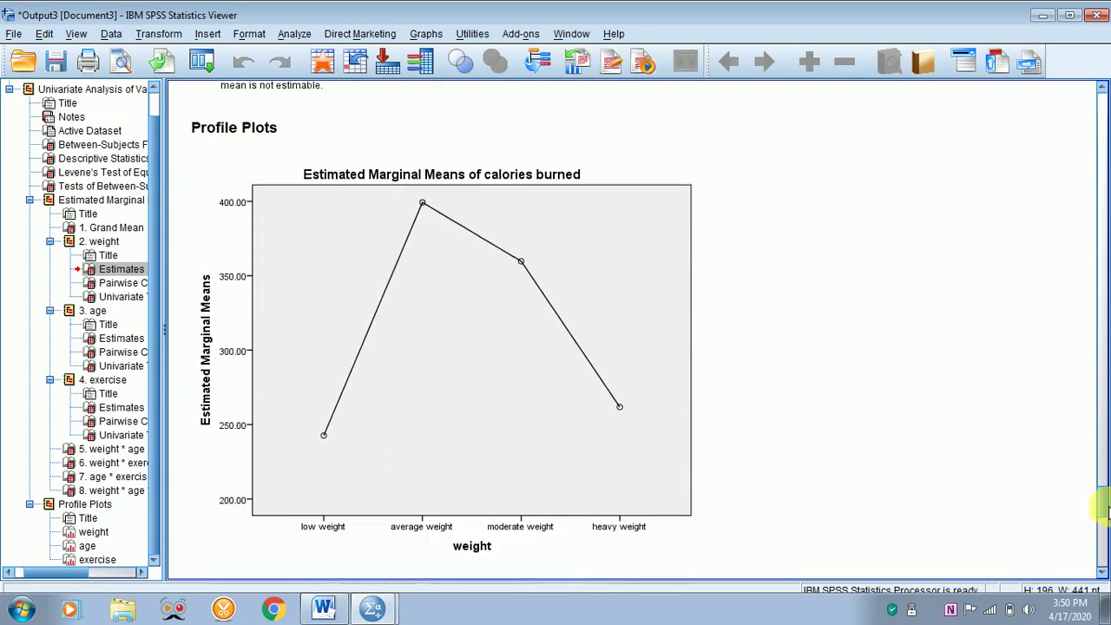
click(330, 538)
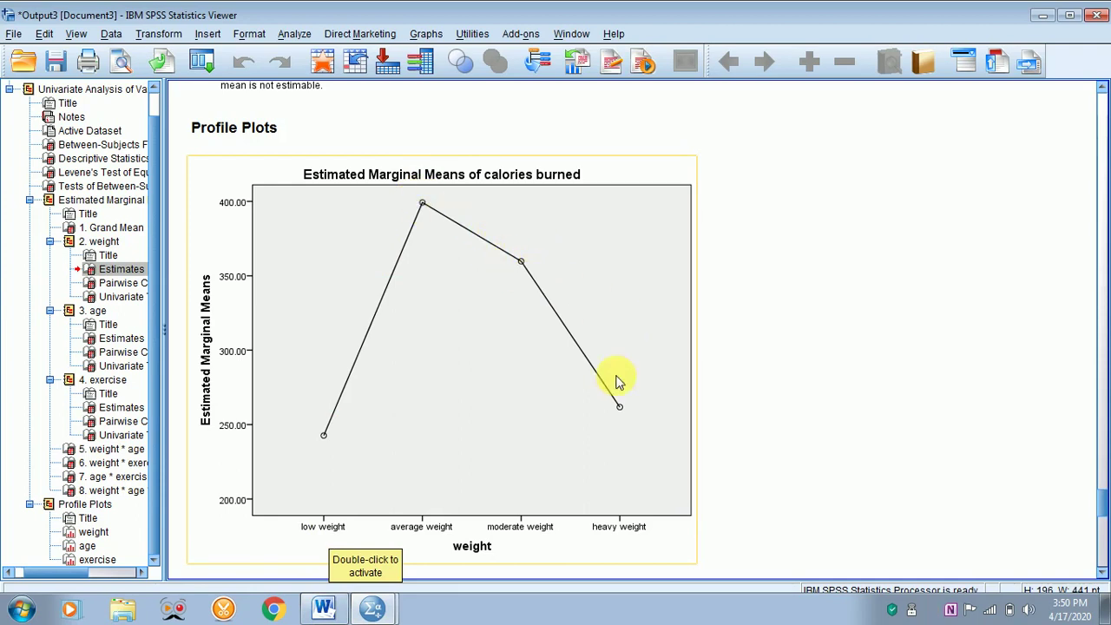
Step: Examine the profile plots of calories burned for age and exercise, following the direction of each line across the groups
click(1101, 572)
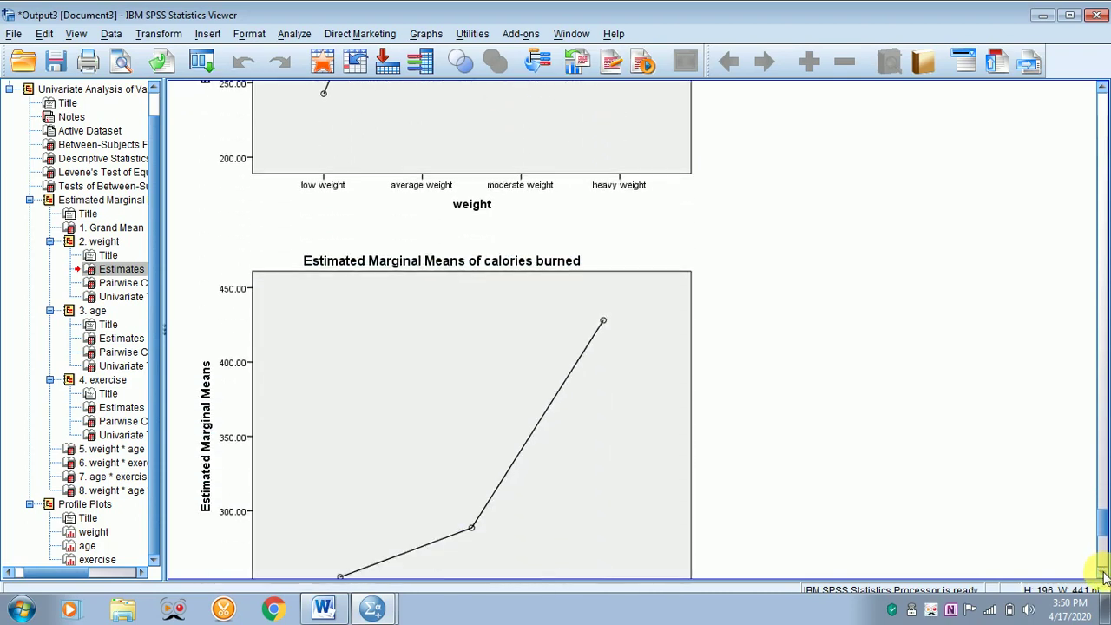
click(1102, 573)
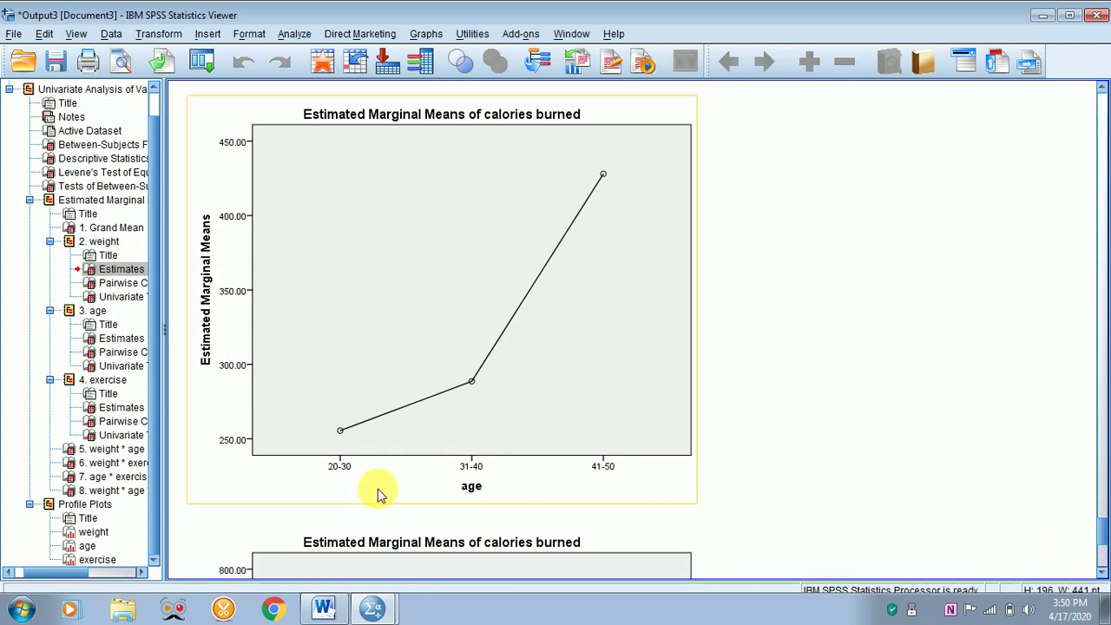
click(444, 500)
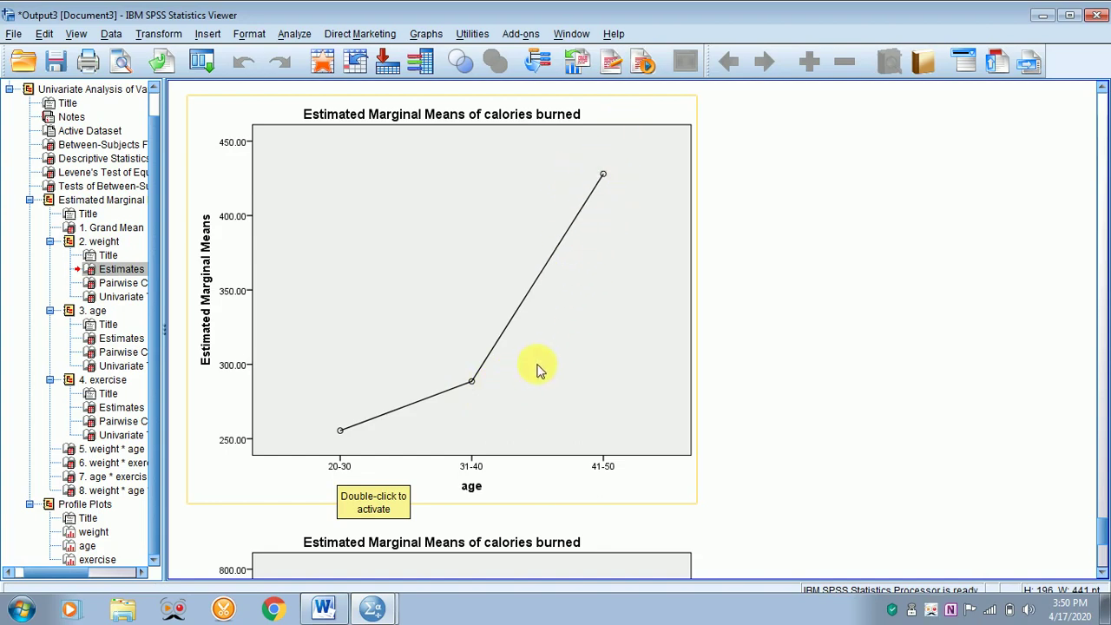
click(848, 306)
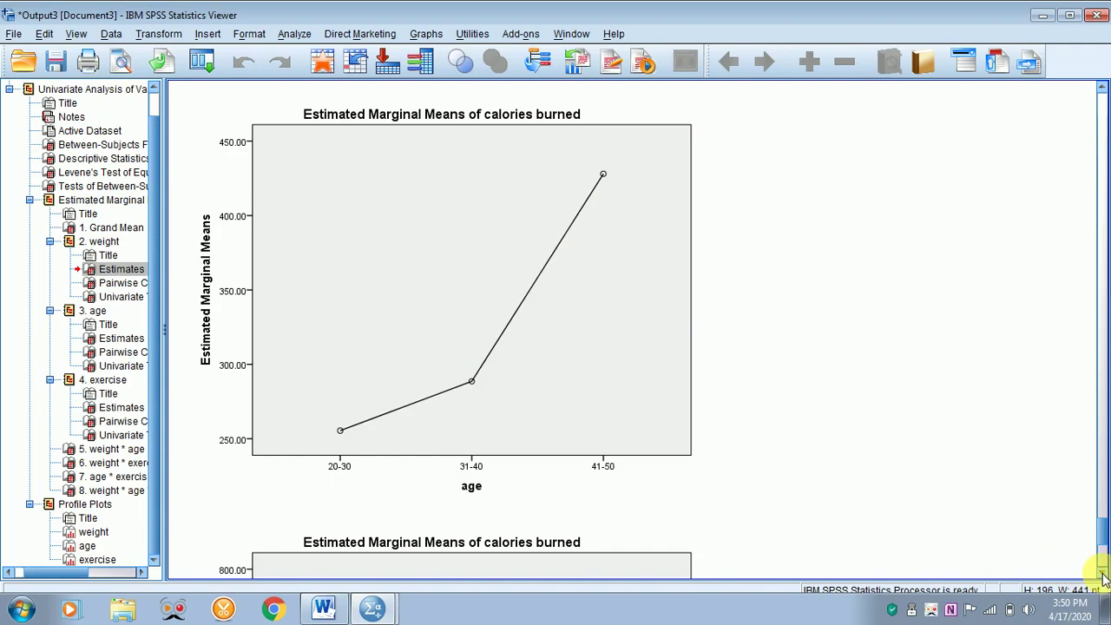
drag(1103, 577, 1102, 577)
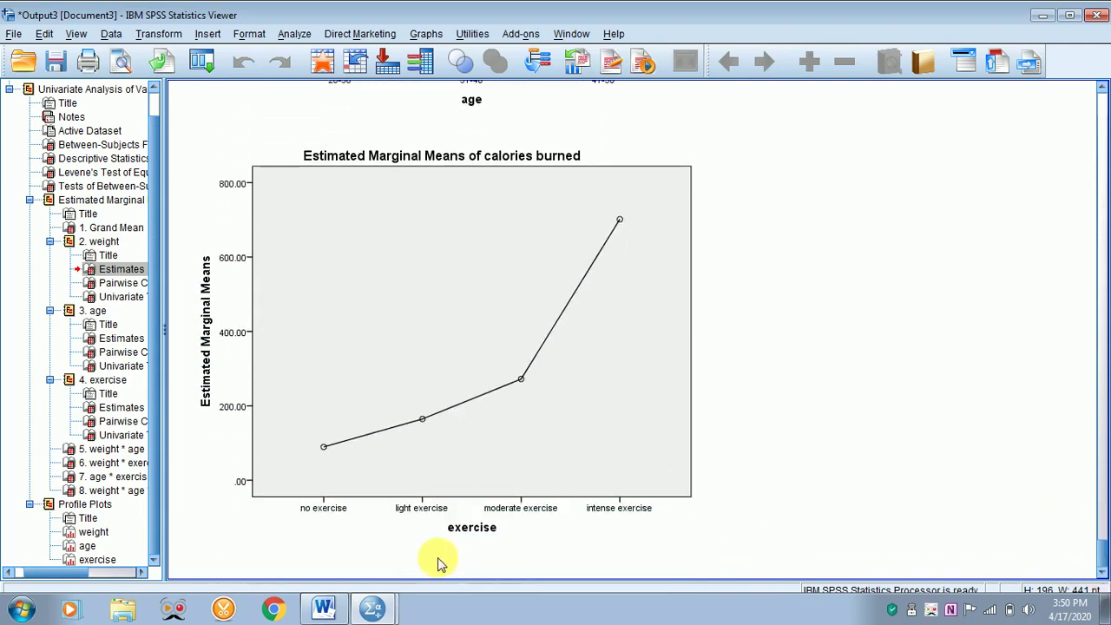
click(347, 531)
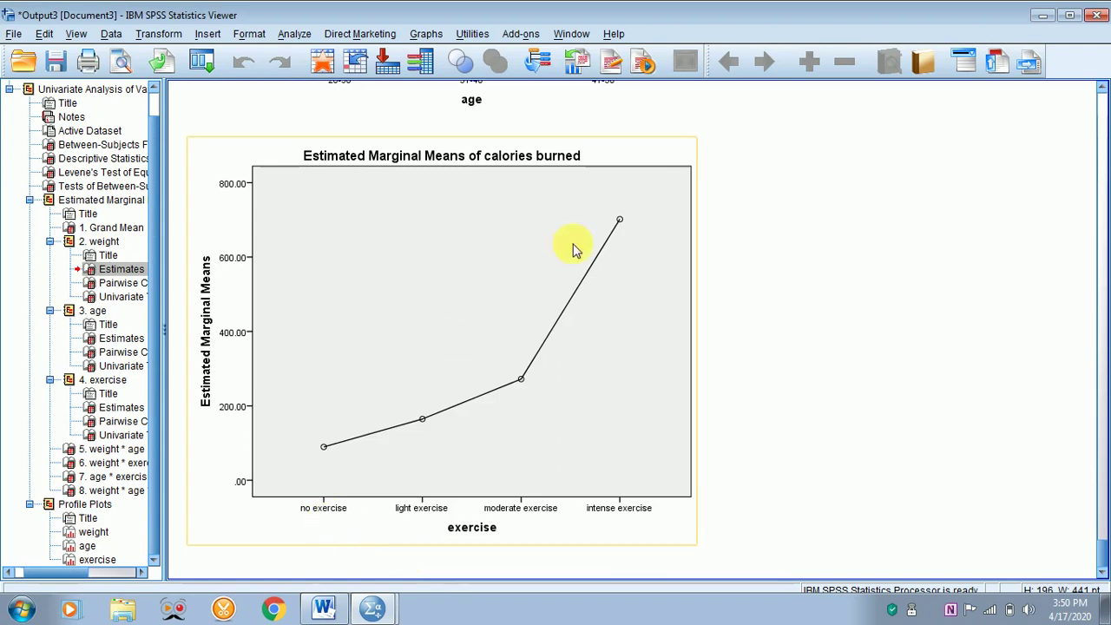